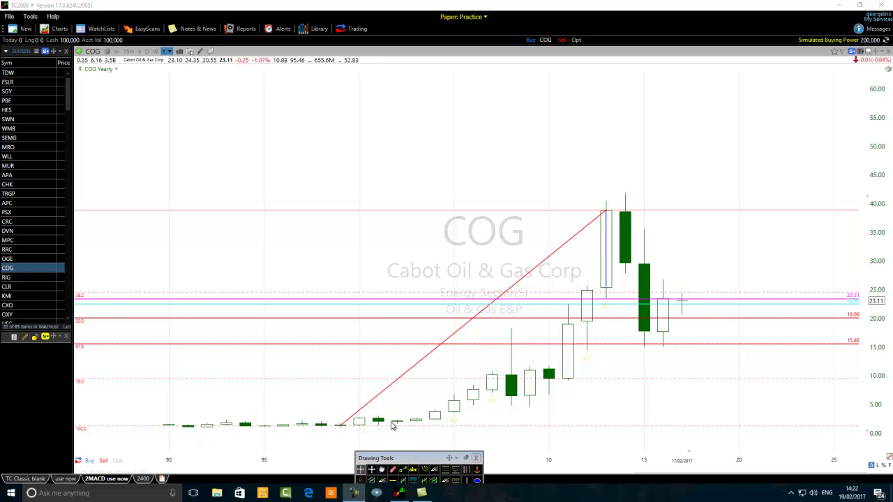
Step: Draw three connected trend lines rising to about 61, falling to about 39 and rising to about 50, and mark their start with an ellipse
{"action": "left_click", "coordinate": [613, 186]}
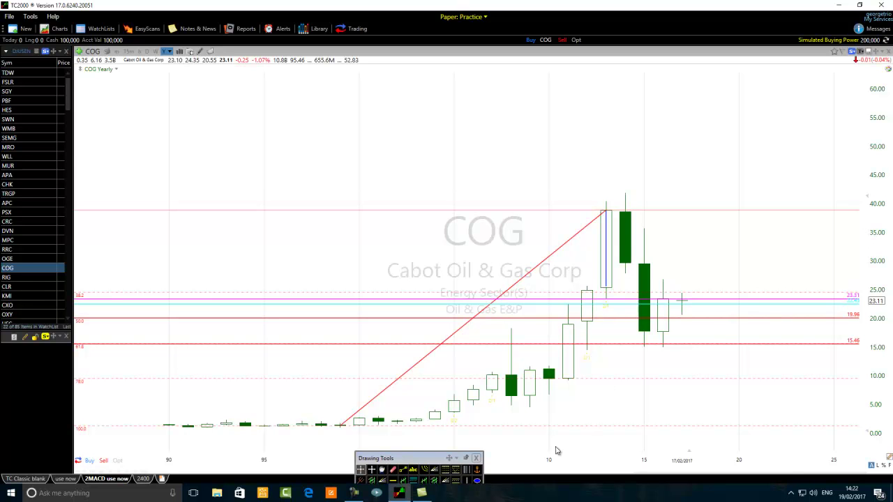
{"action": "left_click", "coordinate": [403, 471]}
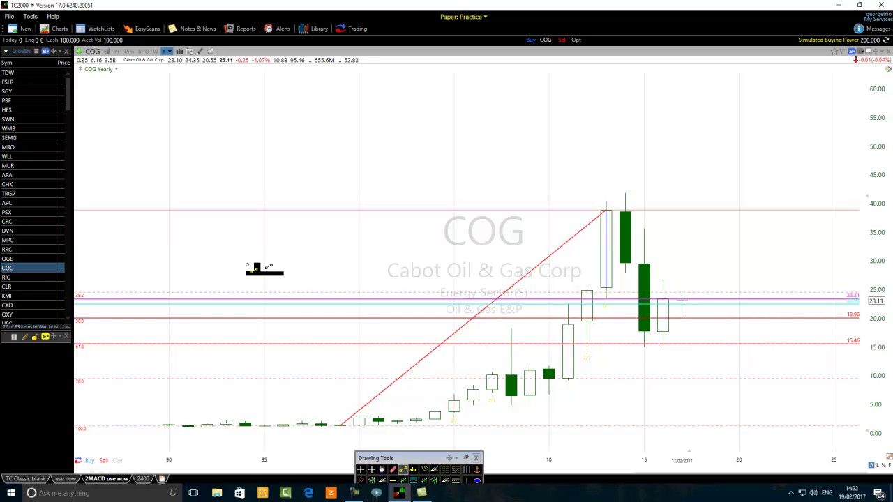
{"action": "left_click_drag", "start_coordinate": [226, 267], "coordinate": [434, 82]}
{"action": "left_click", "coordinate": [403, 472]}
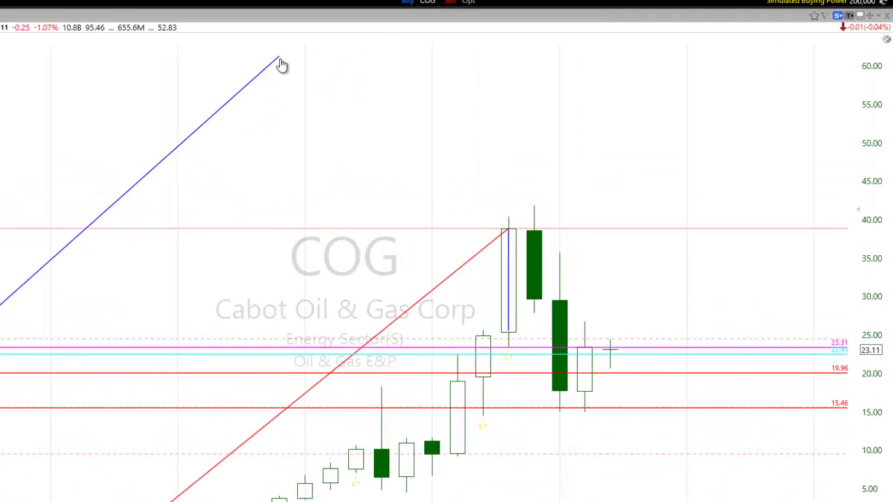
{"action": "left_click_drag", "start_coordinate": [205, 46], "coordinate": [263, 237]}
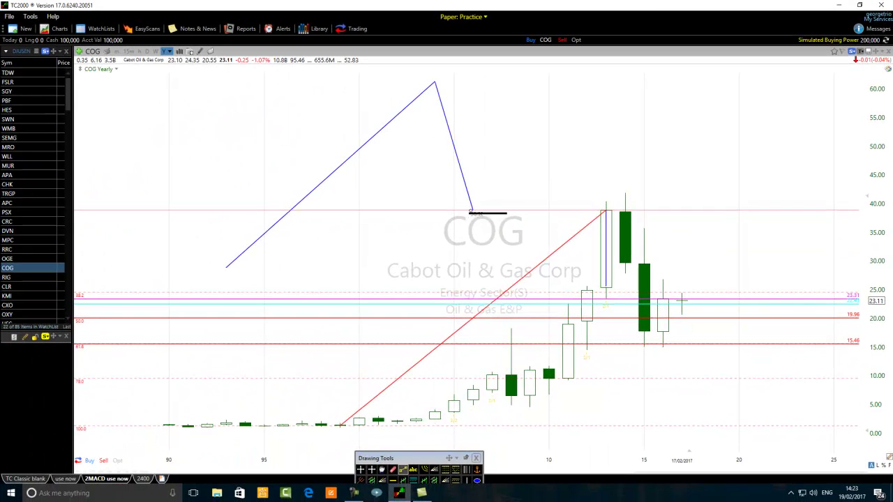
{"action": "left_click", "coordinate": [472, 211]}
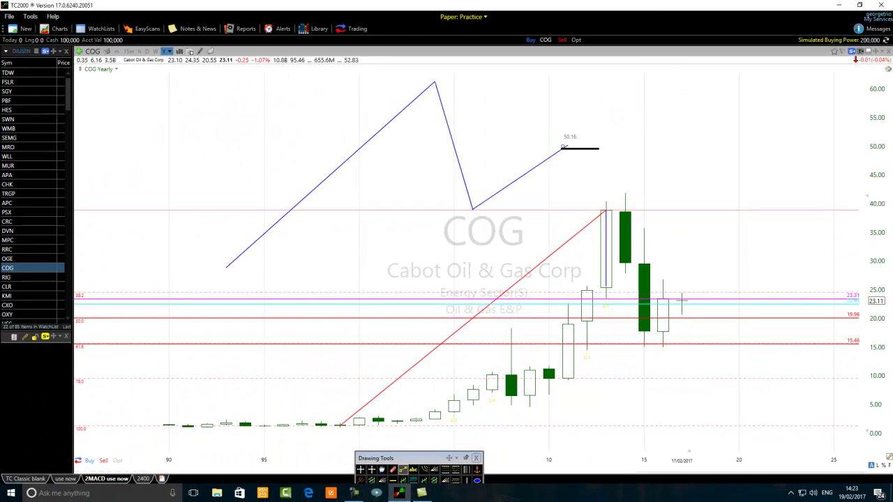
{"action": "left_click", "coordinate": [558, 149]}
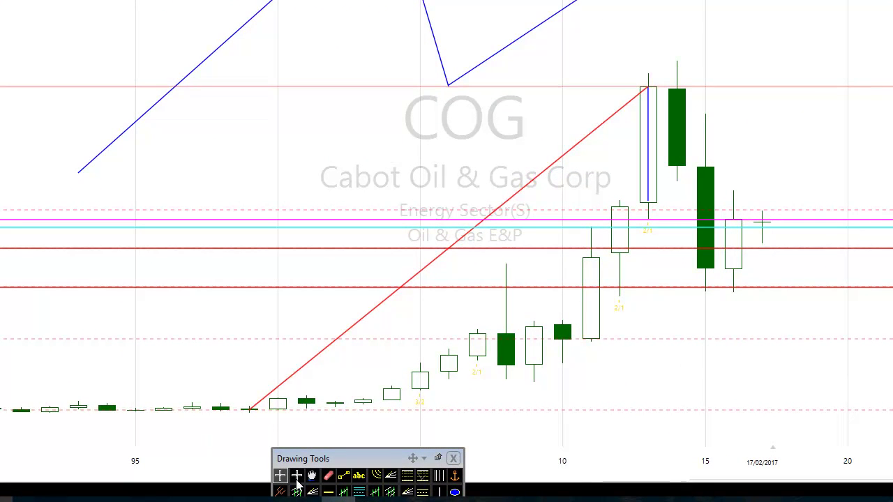
{"action": "left_click", "coordinate": [454, 492]}
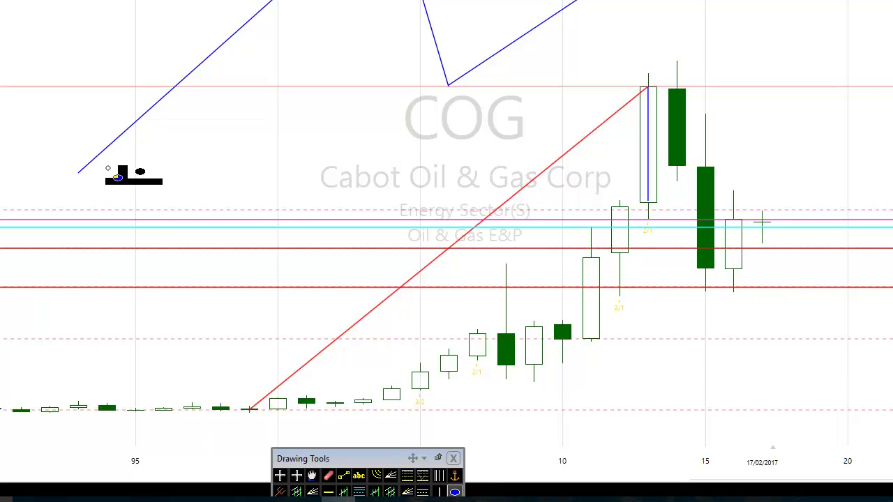
{"action": "left_click_drag", "start_coordinate": [105, 170], "coordinate": [49, 201]}
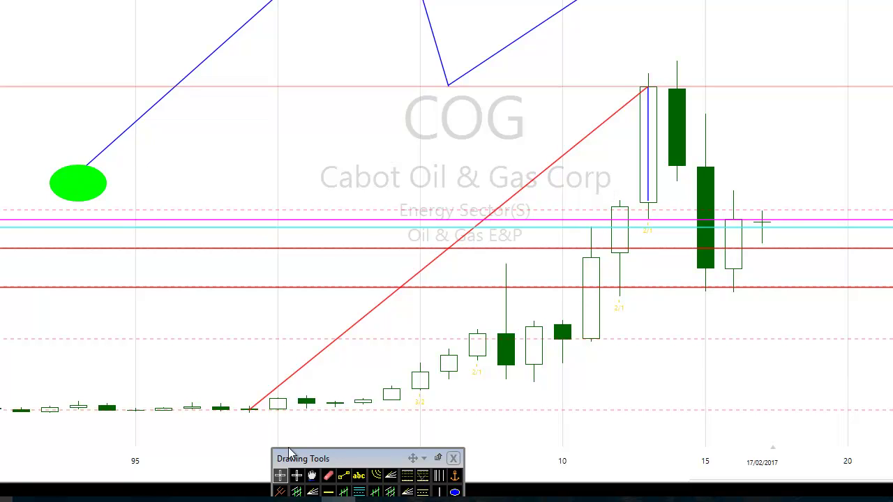
Step: Erase the three connected blue trend lines and the ellipse at their start
{"action": "left_click", "coordinate": [329, 476]}
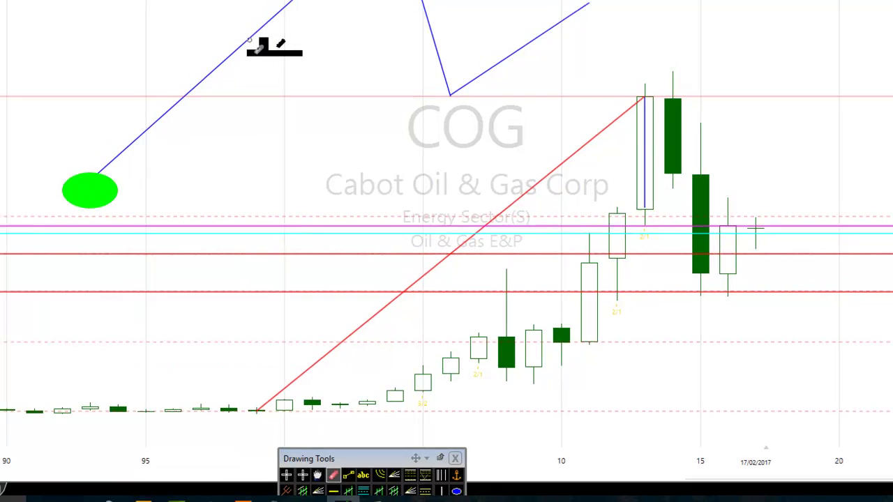
{"action": "left_click", "coordinate": [251, 19]}
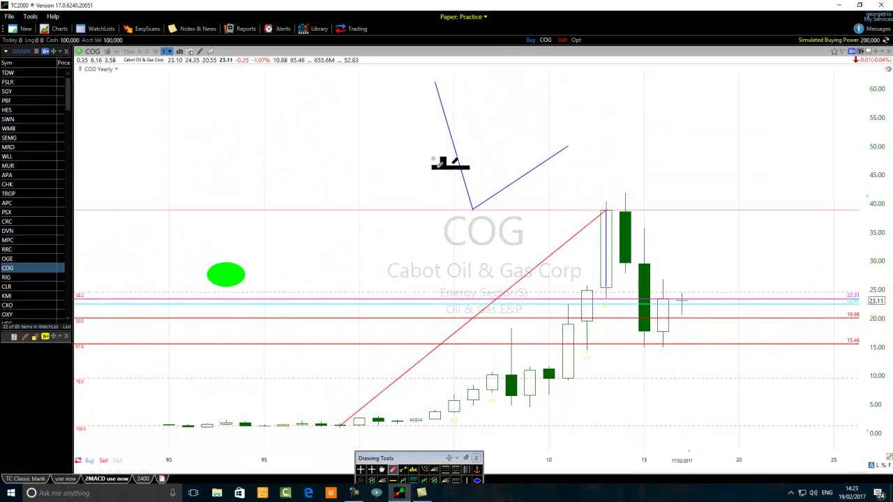
{"action": "left_click", "coordinate": [456, 152]}
{"action": "left_click", "coordinate": [536, 167]}
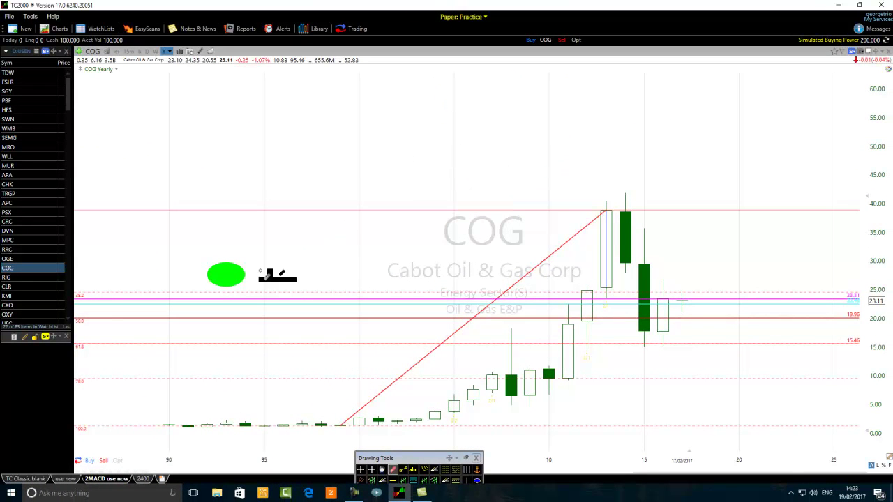
{"action": "left_click", "coordinate": [224, 279]}
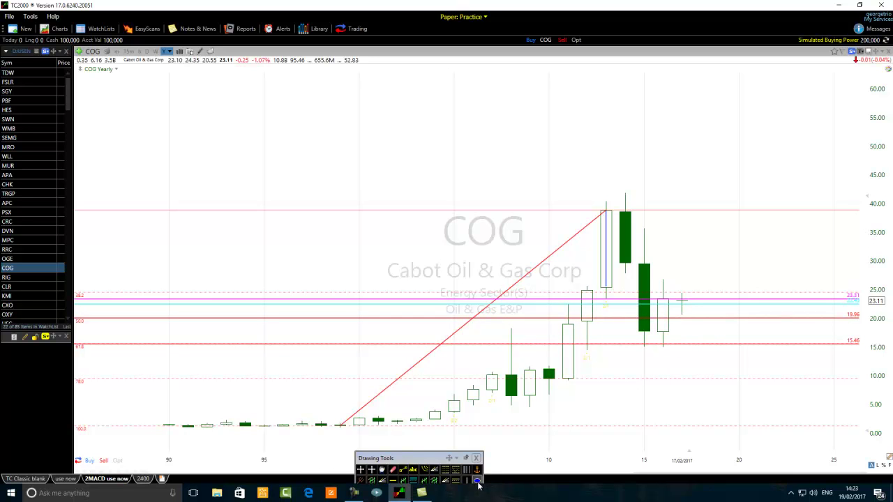
Step: Draw an ellipse beside the 2016 candle, between the 15.46 and 19.96 horizontal lines
{"action": "left_click_drag", "start_coordinate": [736, 328], "coordinate": [670, 350]}
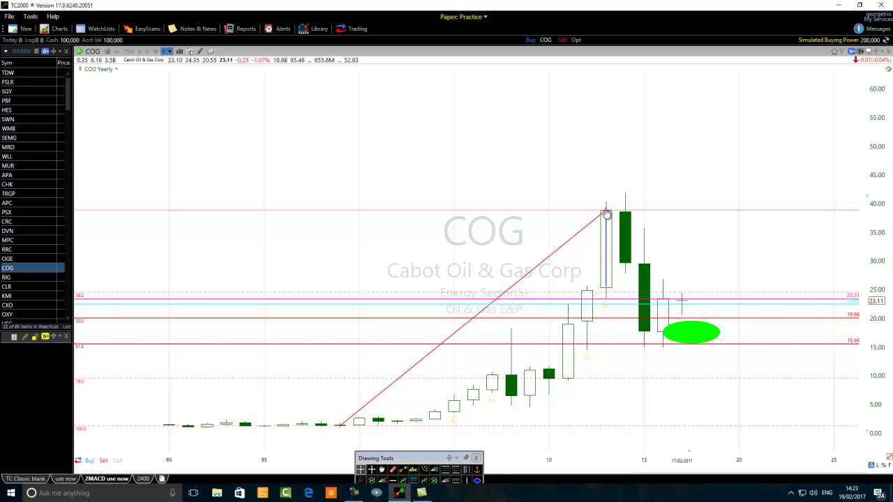
Step: Re-anchor the Fibonacci retracement from the 2013 candle's body top at about 38.7 down to the 1998 candle
{"action": "mouse_move", "coordinate": [611, 202]}
{"action": "left_click_drag", "start_coordinate": [604, 219], "coordinate": [604, 203]}
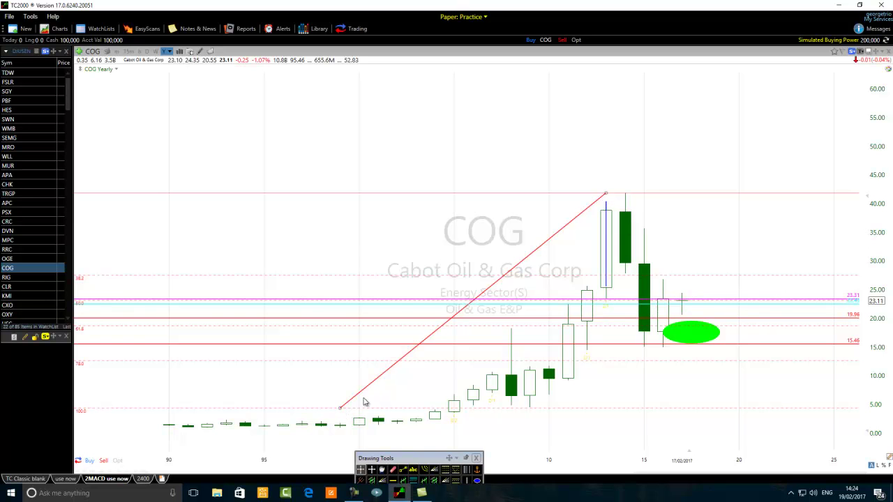
{"action": "left_click_drag", "start_coordinate": [606, 196], "coordinate": [599, 214]}
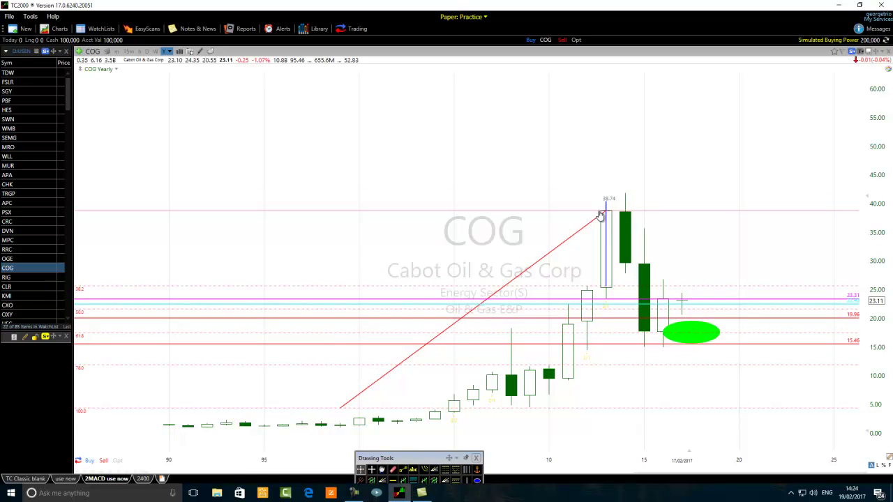
{"action": "mouse_move", "coordinate": [600, 215]}
{"action": "left_mouse_down"}
{"action": "mouse_move", "coordinate": [594, 234]}
{"action": "mouse_move", "coordinate": [604, 210]}
{"action": "left_mouse_up"}
{"action": "left_click_drag", "start_coordinate": [342, 412], "coordinate": [328, 432]}
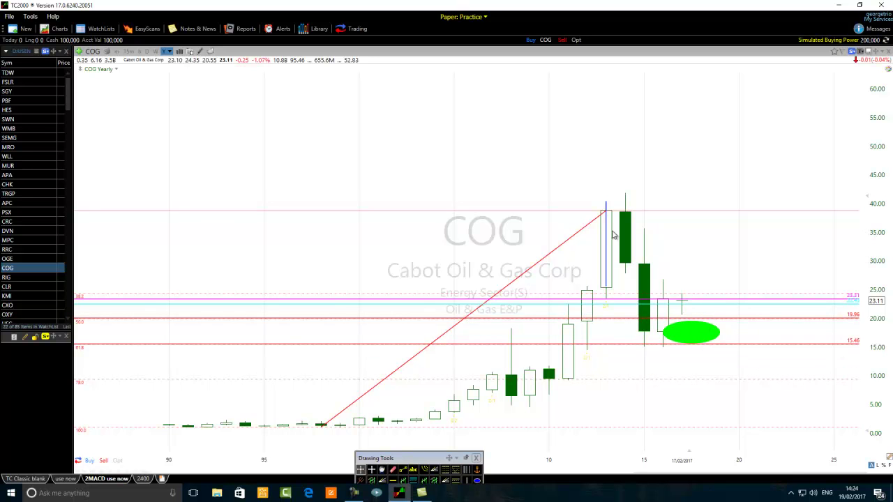
Step: Erase the large Fibonacci retracement that spans the long-term rise
{"action": "left_click", "coordinate": [626, 196]}
{"action": "left_click", "coordinate": [393, 471]}
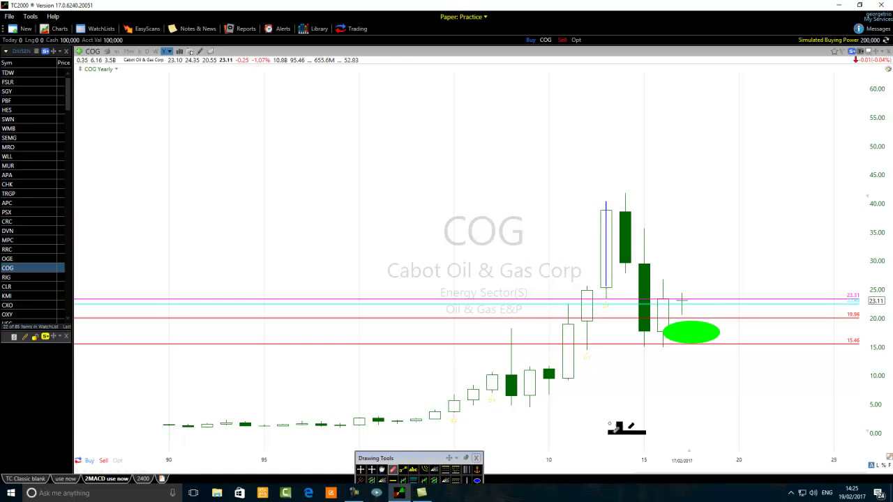
Step: Draw a small ellipse over the 2016 candle's upper wick and move it to empty chart space at about the 50 price level
{"action": "scroll", "coordinate": [510, 253], "scroll_direction": "up", "scroll_amount": 3}
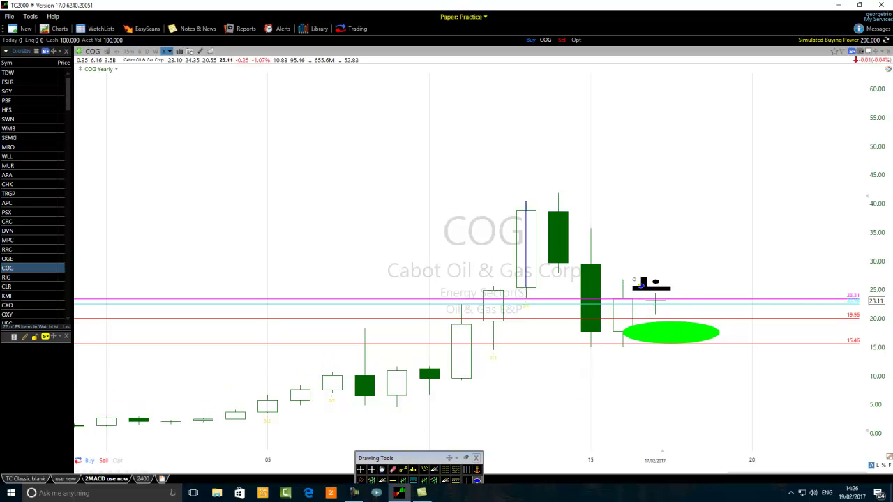
{"action": "left_click_drag", "start_coordinate": [648, 261], "coordinate": [609, 286]}
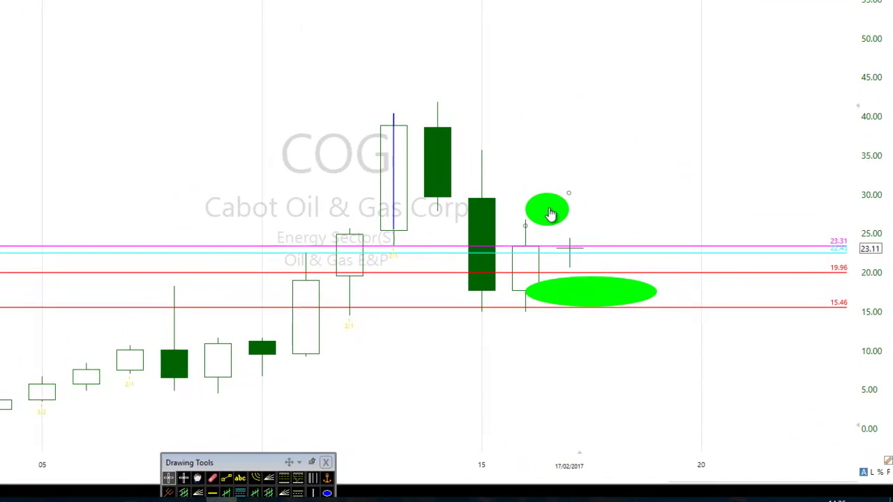
{"action": "mouse_move", "coordinate": [550, 214]}
{"action": "left_mouse_down"}
{"action": "mouse_move", "coordinate": [581, 217]}
{"action": "mouse_move", "coordinate": [524, 215]}
{"action": "mouse_move", "coordinate": [551, 209]}
{"action": "left_mouse_up"}
{"action": "mouse_move", "coordinate": [552, 211]}
{"action": "left_mouse_down"}
{"action": "mouse_move", "coordinate": [551, 241]}
{"action": "mouse_move", "coordinate": [552, 224]}
{"action": "left_mouse_up"}
{"action": "mouse_move", "coordinate": [540, 227]}
{"action": "left_mouse_down"}
{"action": "mouse_move", "coordinate": [559, 223]}
{"action": "mouse_move", "coordinate": [560, 234]}
{"action": "mouse_move", "coordinate": [530, 231]}
{"action": "mouse_move", "coordinate": [541, 235]}
{"action": "left_mouse_up"}
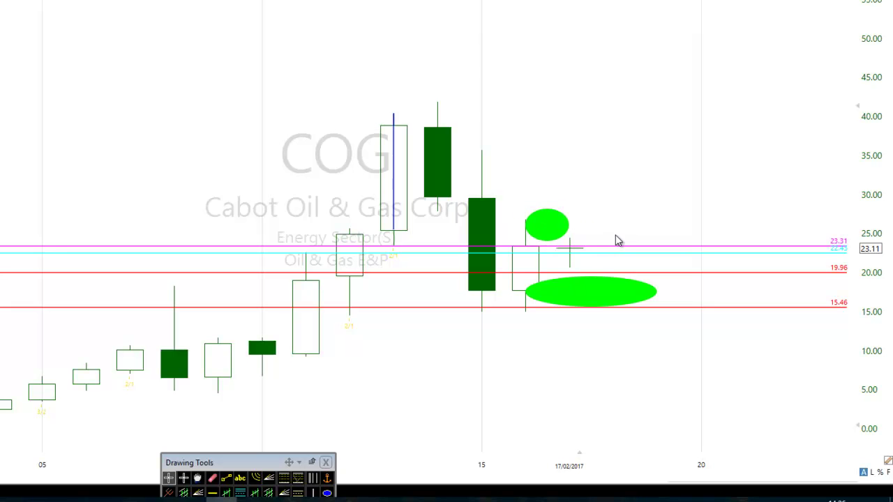
{"action": "left_click_drag", "start_coordinate": [551, 229], "coordinate": [463, 71]}
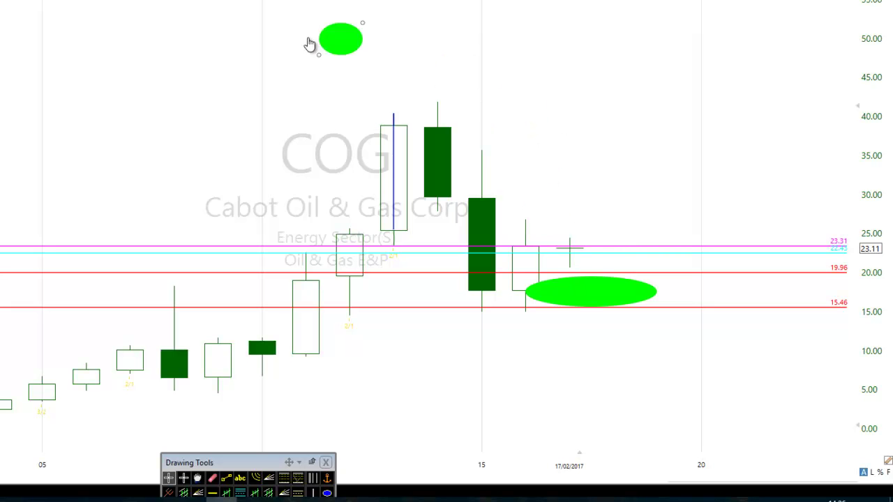
{"action": "left_click_drag", "start_coordinate": [367, 48], "coordinate": [243, 47]}
Step: Draw a Fibonacci retracement spanning the 2015 candle from its high to its low at about 15
{"action": "scroll", "coordinate": [279, 155], "scroll_direction": "up", "scroll_amount": 2}
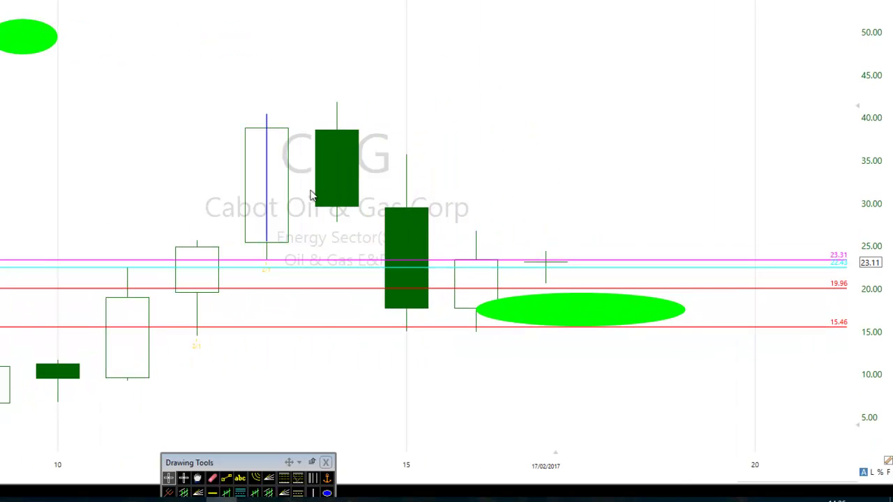
{"action": "left_click", "coordinate": [406, 285]}
{"action": "left_click", "coordinate": [388, 325]}
{"action": "scroll", "coordinate": [376, 333], "scroll_direction": "up", "scroll_amount": 1}
{"action": "left_click", "coordinate": [347, 383]}
{"action": "scroll", "coordinate": [348, 383], "scroll_direction": "up", "scroll_amount": 1}
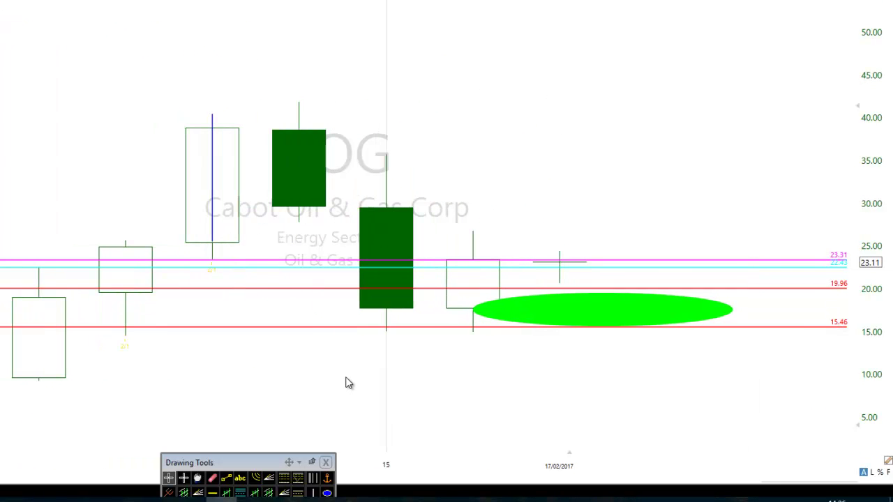
{"action": "left_click", "coordinate": [288, 481]}
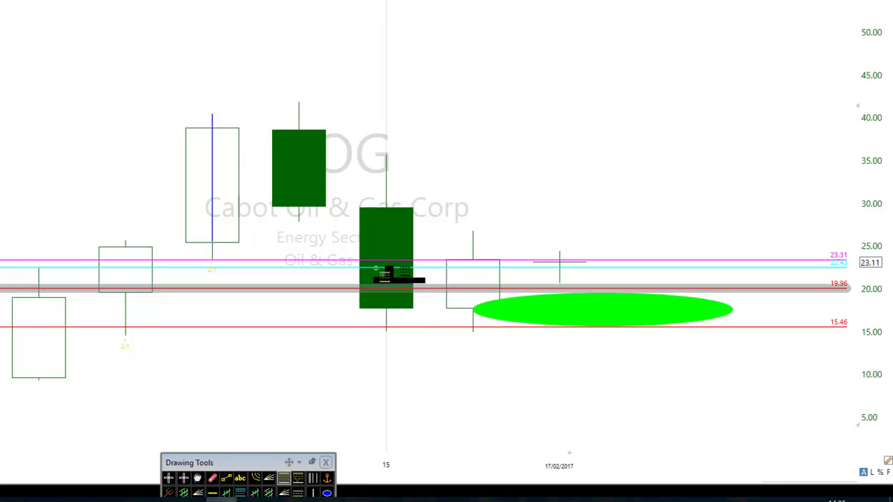
{"action": "left_click", "coordinate": [169, 478]}
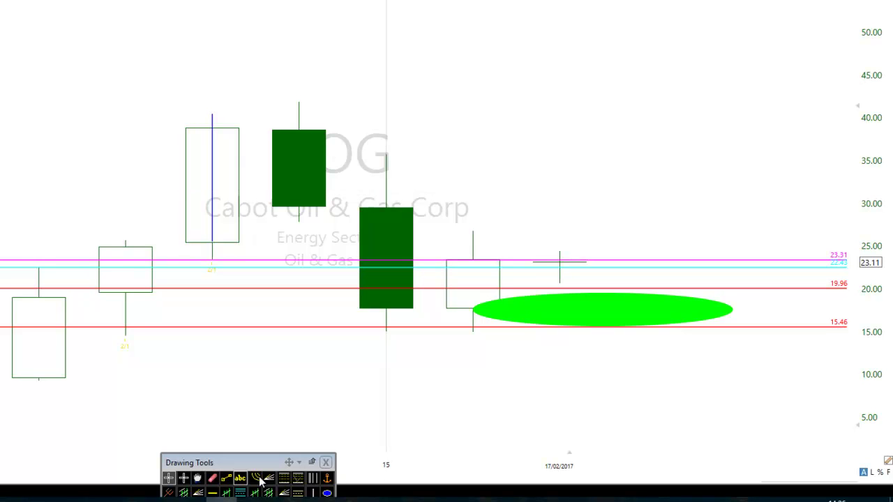
{"action": "left_click", "coordinate": [282, 478]}
{"action": "left_click", "coordinate": [385, 159]}
{"action": "left_click_drag", "start_coordinate": [374, 167], "coordinate": [312, 335]}
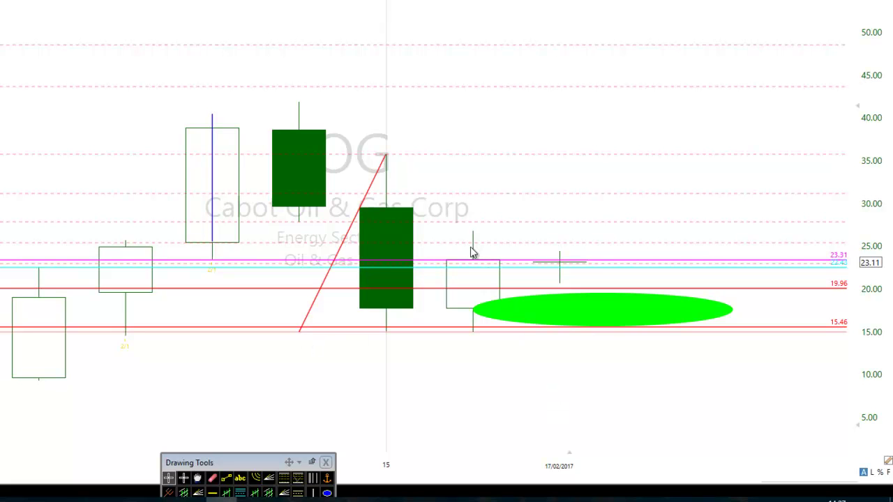
Step: Add a horizontal line at 25.25, near the retracement's 50% level, and colour it orange
{"action": "left_click", "coordinate": [212, 492]}
{"action": "left_click_drag", "start_coordinate": [385, 236], "coordinate": [385, 246]}
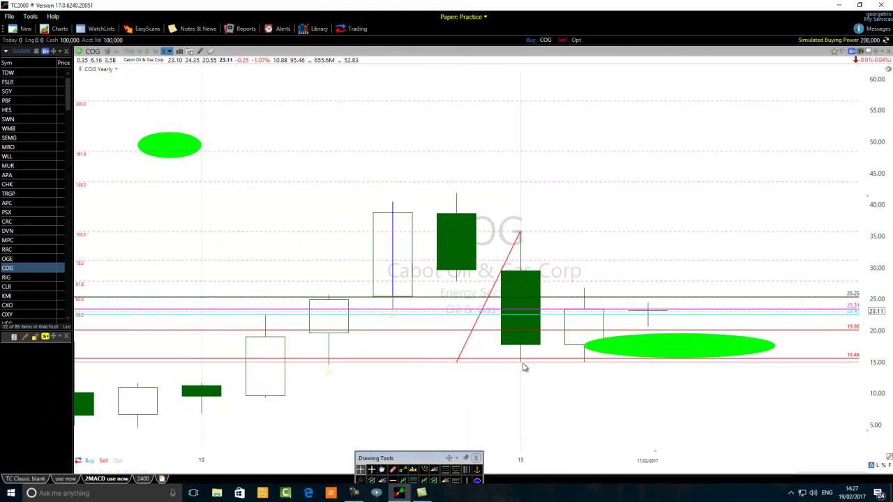
{"action": "right_click", "coordinate": [579, 300]}
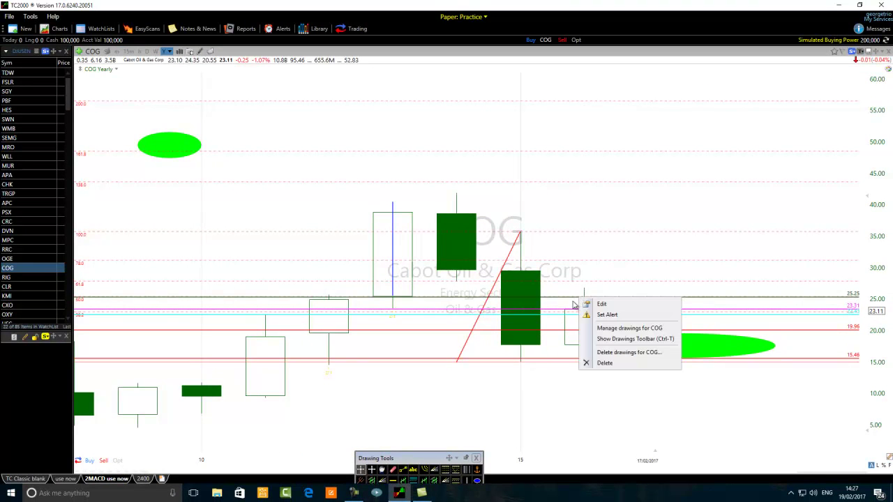
{"action": "left_click", "coordinate": [605, 307]}
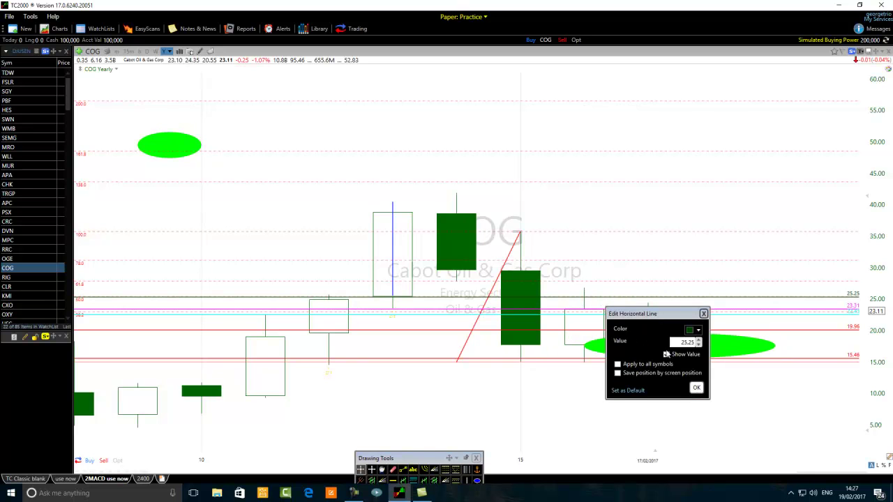
{"action": "left_click", "coordinate": [689, 332]}
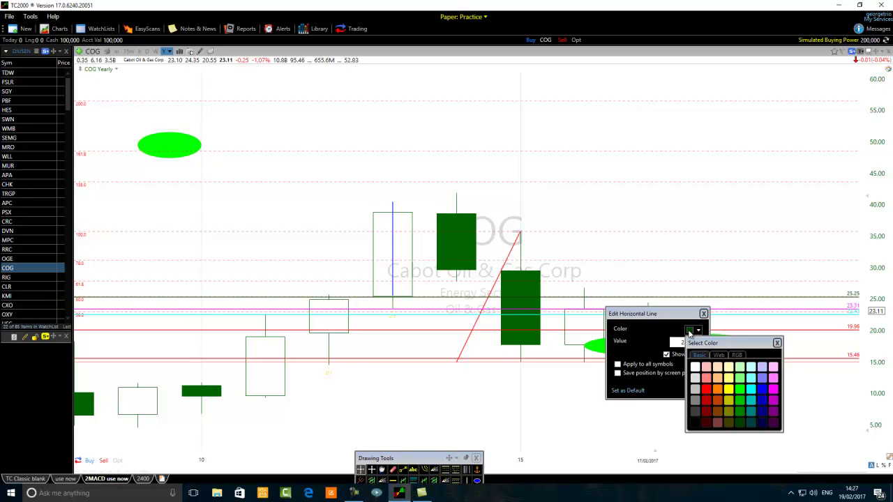
{"action": "left_click", "coordinate": [717, 388]}
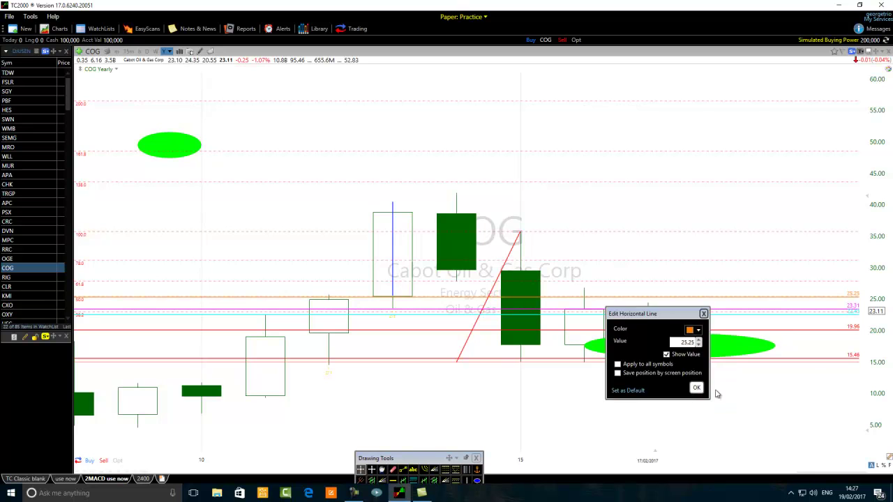
{"action": "left_click", "coordinate": [697, 389]}
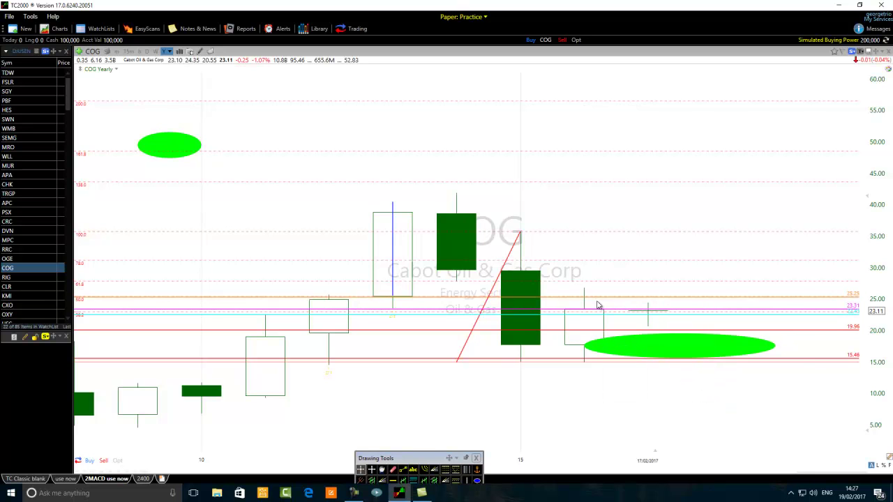
Step: Delete the Fibonacci retracement drawn on the 2015 candle
{"action": "right_click", "coordinate": [507, 264]}
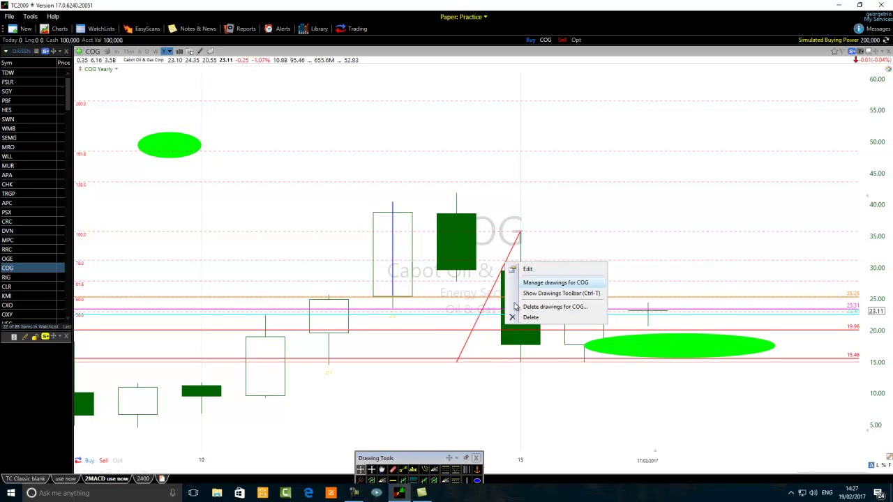
{"action": "left_click", "coordinate": [531, 317]}
{"action": "scroll", "coordinate": [523, 223], "scroll_direction": "down", "scroll_amount": 3}
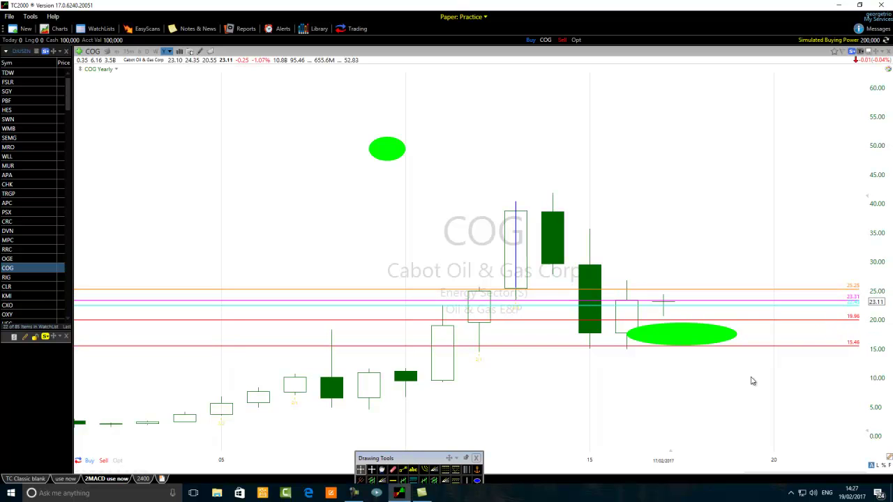
{"action": "scroll", "coordinate": [516, 235], "scroll_direction": "up", "scroll_amount": 3}
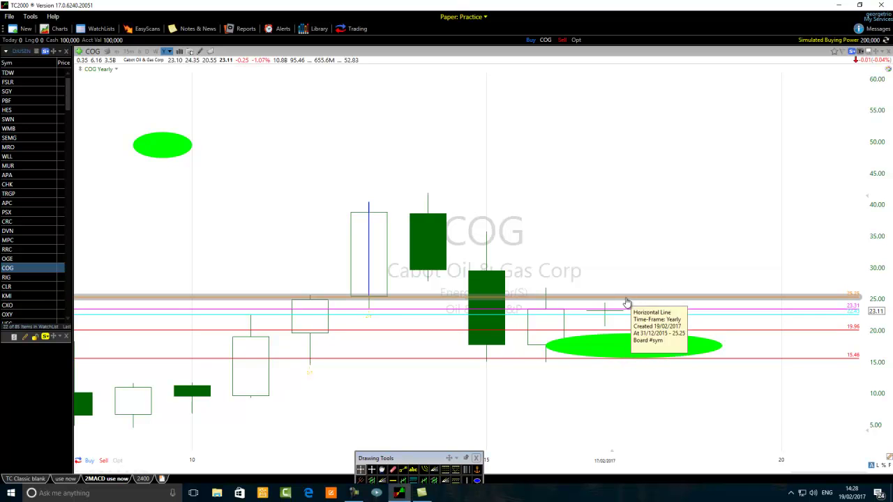
Step: Move the vertical blue line down the 2013 candle so its upper end meets the orange 25.25 level
{"action": "mouse_move", "coordinate": [591, 302]}
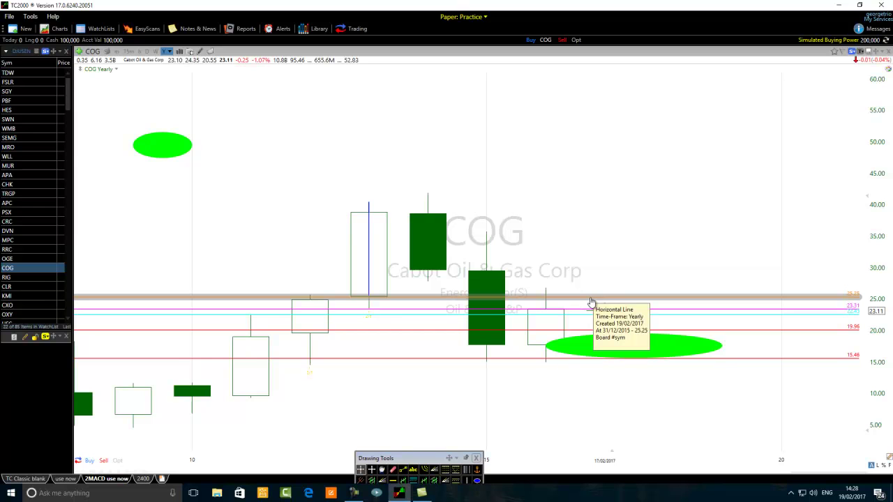
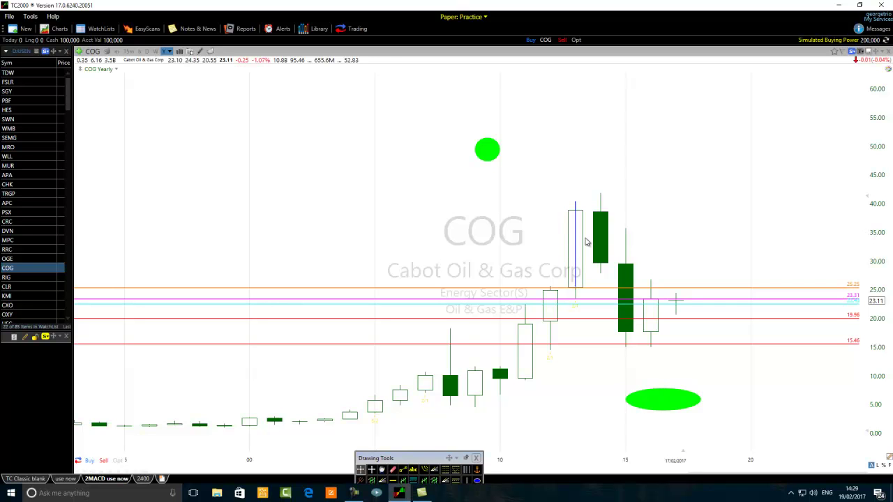
{"action": "mouse_move", "coordinate": [576, 214]}
{"action": "left_click", "coordinate": [575, 178]}
{"action": "mouse_move", "coordinate": [576, 284]}
{"action": "left_click_drag", "start_coordinate": [576, 252], "coordinate": [583, 328]}
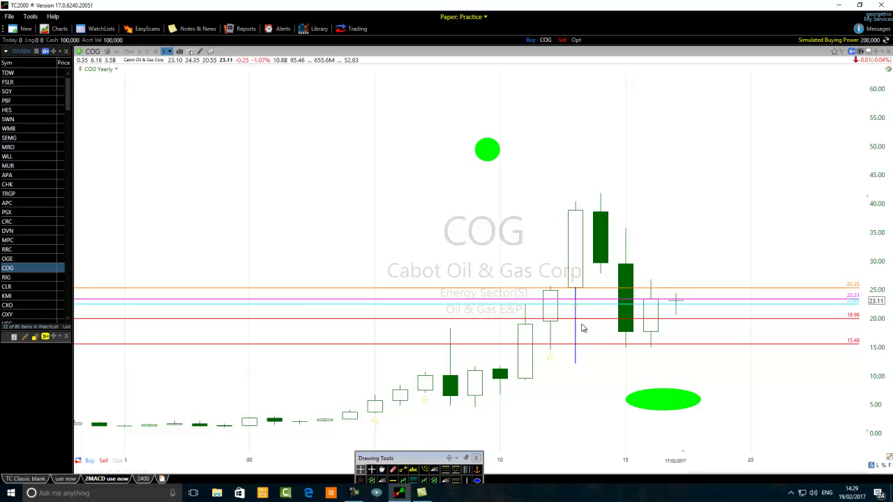
Step: Add a horizontal line at 12.11 through the blue line's lower end, and move the blue line to empty chart space around 2000
{"action": "left_click", "coordinate": [393, 480]}
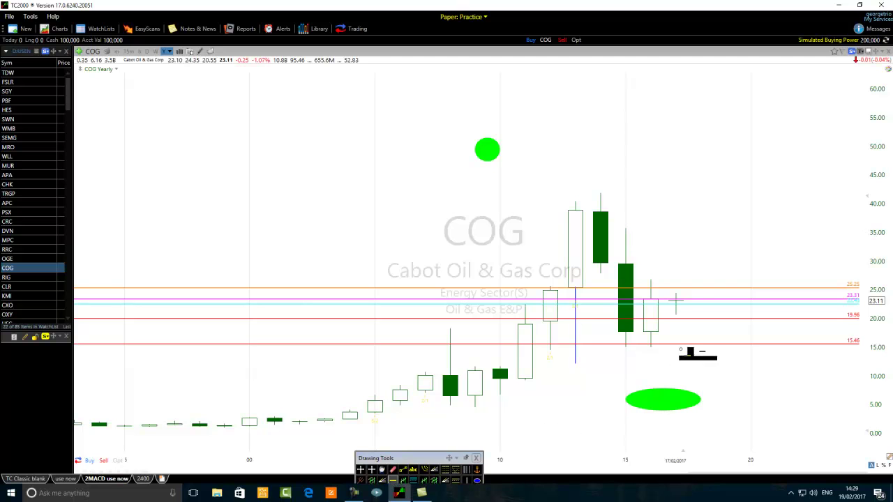
{"action": "left_click", "coordinate": [558, 366]}
{"action": "left_click_drag", "start_coordinate": [558, 366], "coordinate": [561, 364]}
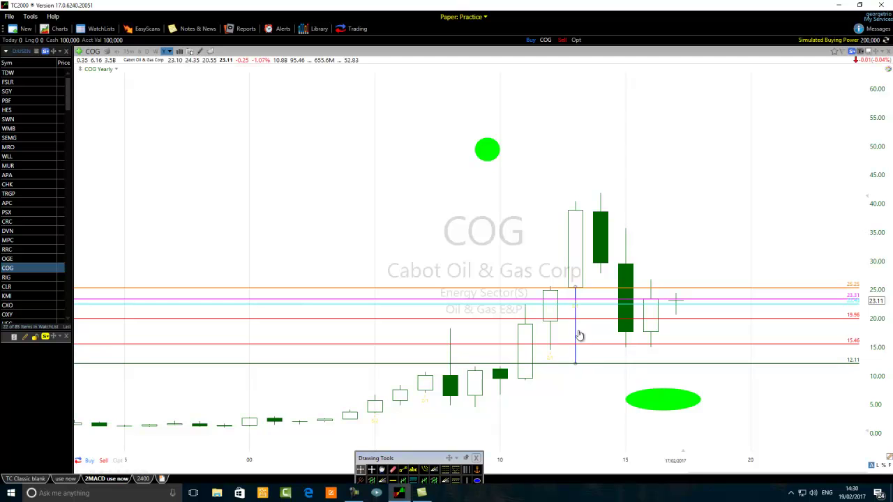
{"action": "mouse_move", "coordinate": [576, 337]}
{"action": "left_mouse_down"}
{"action": "mouse_move", "coordinate": [260, 135]}
{"action": "mouse_move", "coordinate": [256, 156]}
{"action": "mouse_move", "coordinate": [259, 148]}
{"action": "left_mouse_up"}
Step: Switch the Cabot Oil & Gas chart to the monthly timeframe, showing the candles back to 2011
{"action": "left_click", "coordinate": [170, 53]}
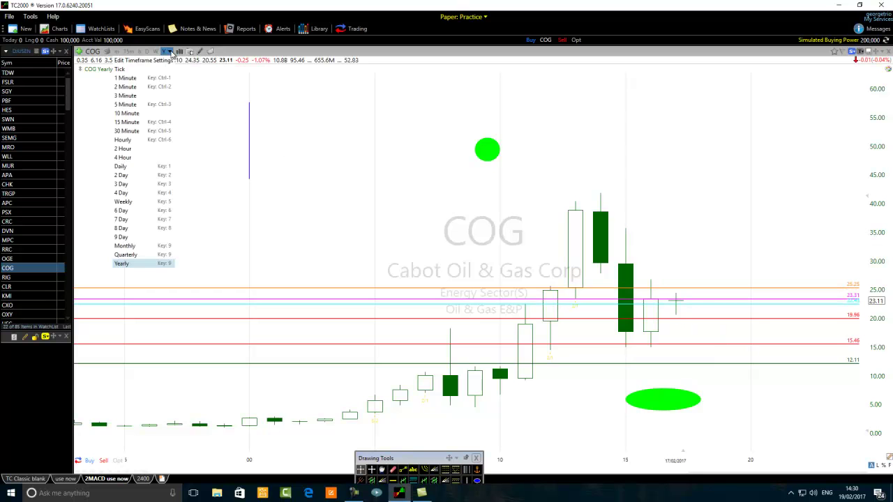
{"action": "left_click", "coordinate": [126, 249]}
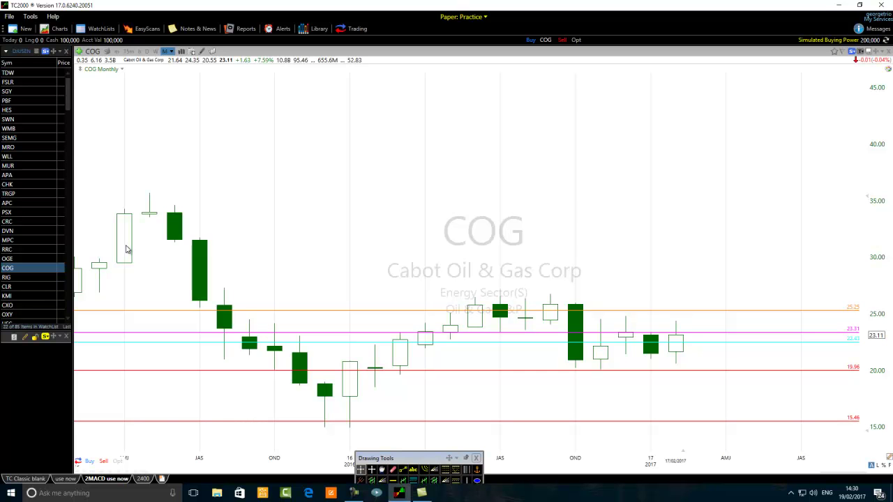
{"action": "scroll", "coordinate": [172, 233], "scroll_direction": "down", "scroll_amount": 6}
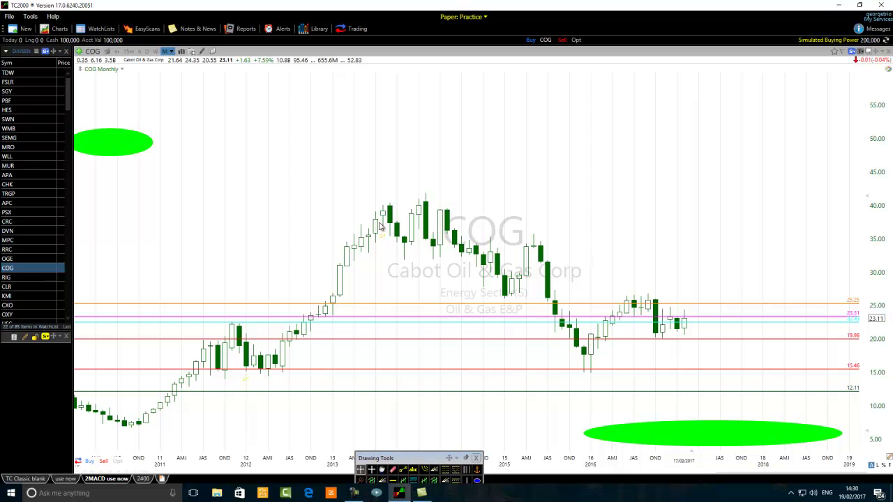
{"action": "scroll", "coordinate": [380, 226], "scroll_direction": "down", "scroll_amount": 2}
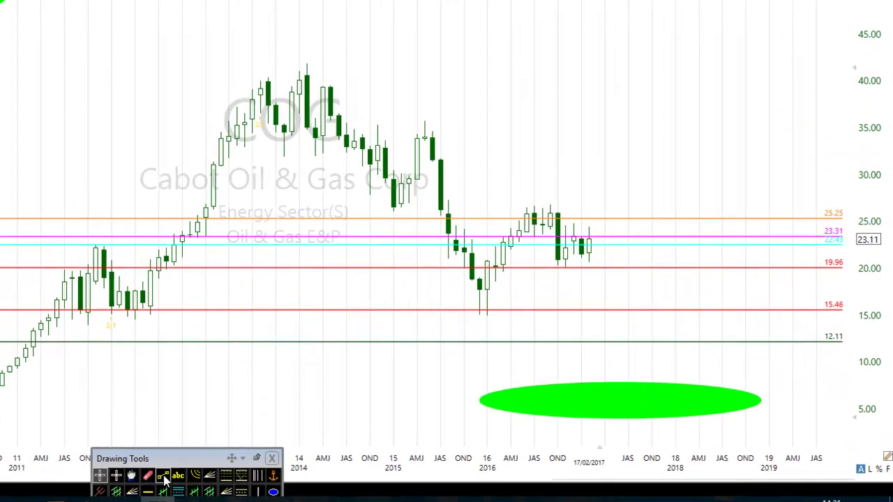
Step: Draw a falling trendline from the September 2016 high at about 27 to about 15.5 in mid-2017
{"action": "left_click", "coordinate": [162, 475]}
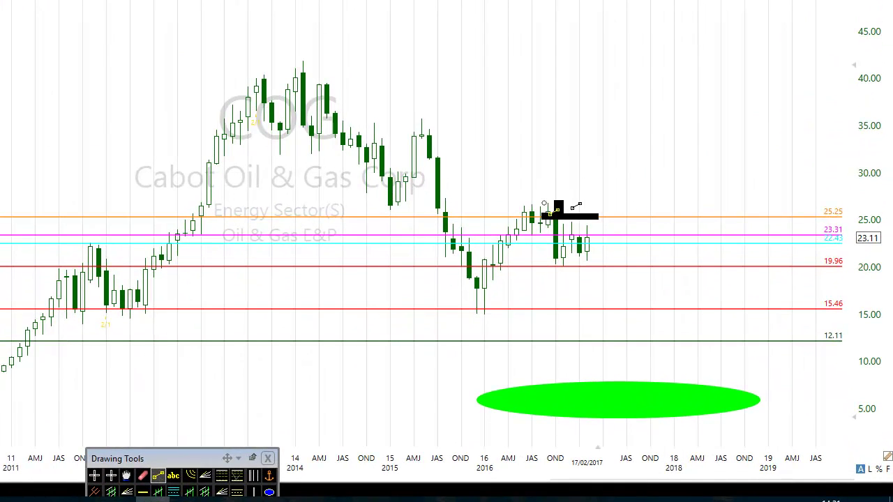
{"action": "left_click", "coordinate": [576, 202]}
{"action": "mouse_move", "coordinate": [547, 203]}
{"action": "left_mouse_down"}
{"action": "mouse_move", "coordinate": [578, 241]}
{"action": "mouse_move", "coordinate": [609, 318]}
{"action": "mouse_move", "coordinate": [611, 309]}
{"action": "left_mouse_up"}
{"action": "left_click", "coordinate": [94, 475]}
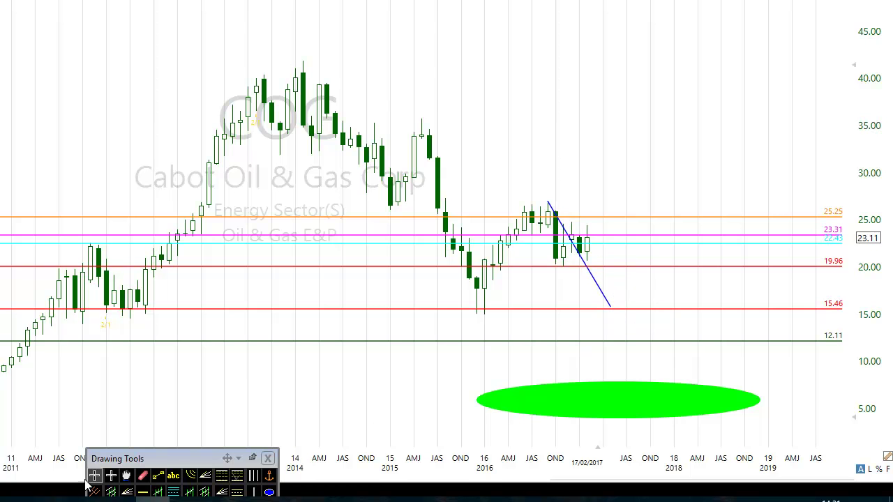
Step: Draw a small green ellipse on the 15.46 line at the lower end of the falling trendline
{"action": "left_click", "coordinate": [269, 491]}
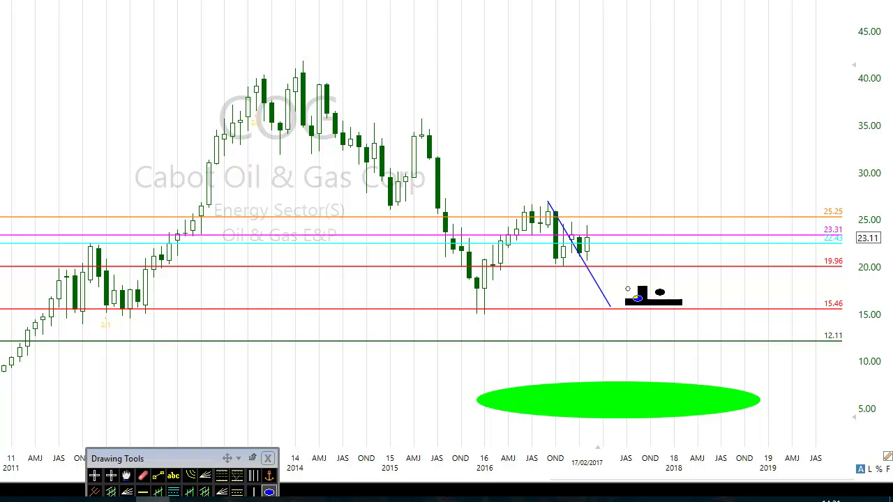
{"action": "mouse_move", "coordinate": [639, 290]}
{"action": "left_mouse_down"}
{"action": "mouse_move", "coordinate": [605, 327]}
{"action": "mouse_move", "coordinate": [611, 323]}
{"action": "left_mouse_up"}
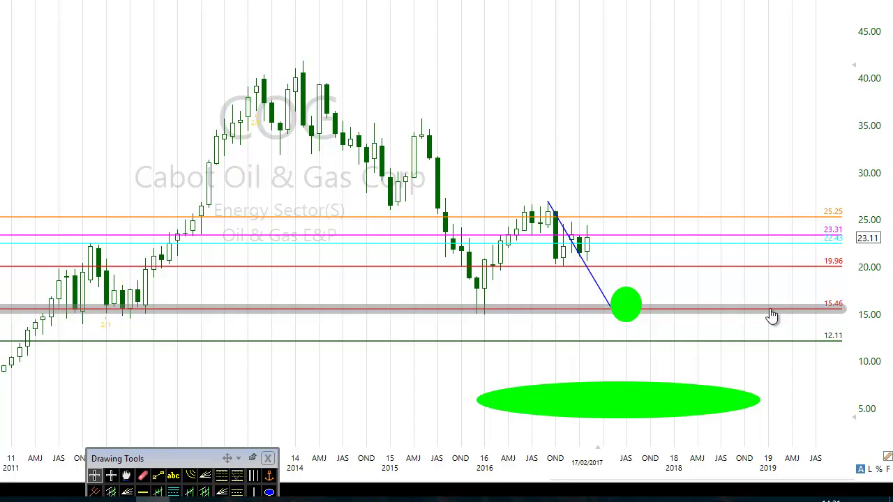
{"action": "mouse_move", "coordinate": [630, 308]}
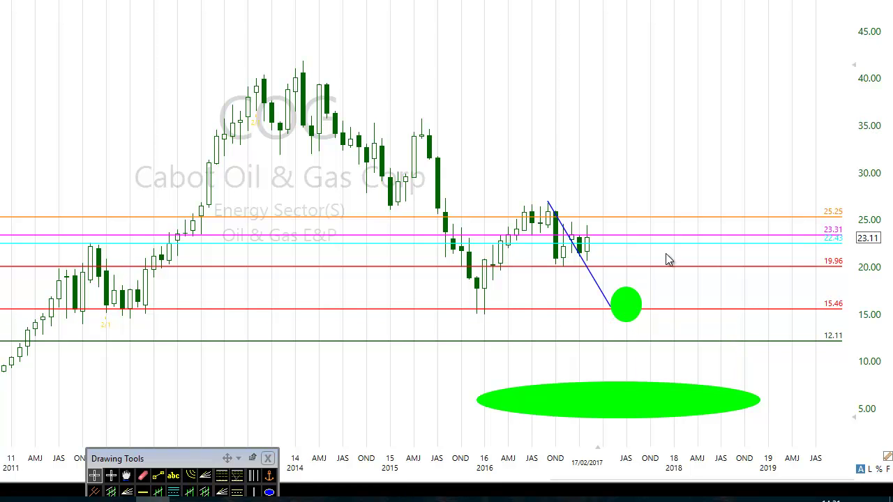
Step: Draw a long diagonal trendline in empty chart space, falling from about 57 in late 2007 to about 30 in late 2010
{"action": "mouse_move", "coordinate": [674, 240]}
{"action": "left_click", "coordinate": [158, 476]}
{"action": "mouse_move", "coordinate": [43, 46]}
{"action": "left_mouse_down"}
{"action": "mouse_move", "coordinate": [140, 150]}
{"action": "mouse_move", "coordinate": [326, 304]}
{"action": "left_mouse_up"}
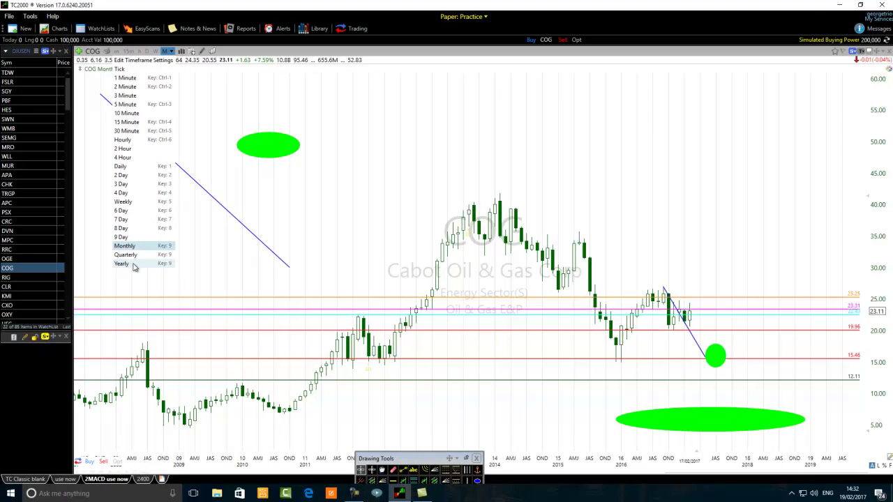
Step: Switch the chart to the yearly timeframe and examine the falling trendline and small ellipse beside the latest candles
{"action": "left_click", "coordinate": [80, 299]}
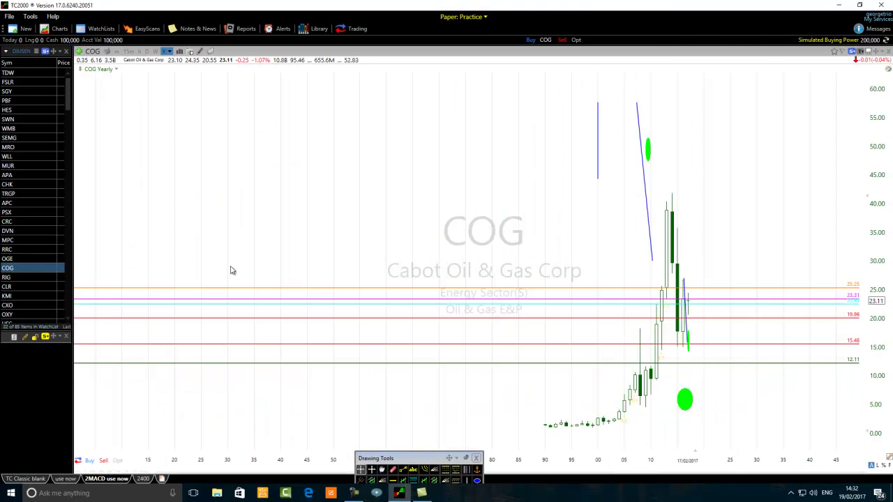
{"action": "scroll", "coordinate": [454, 298], "scroll_direction": "up", "scroll_amount": 3}
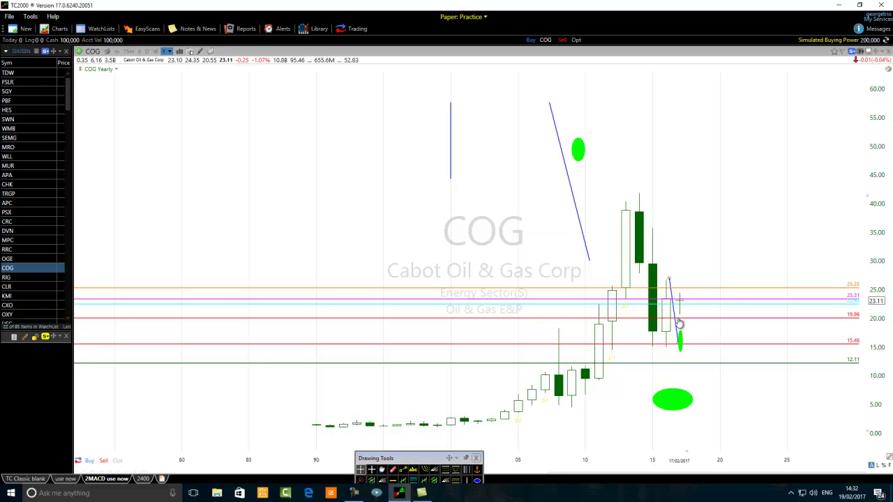
{"action": "mouse_move", "coordinate": [687, 348]}
Step: Return the chart to the monthly timeframe with the long diagonal line in view
{"action": "left_click", "coordinate": [167, 52]}
{"action": "left_click", "coordinate": [136, 247]}
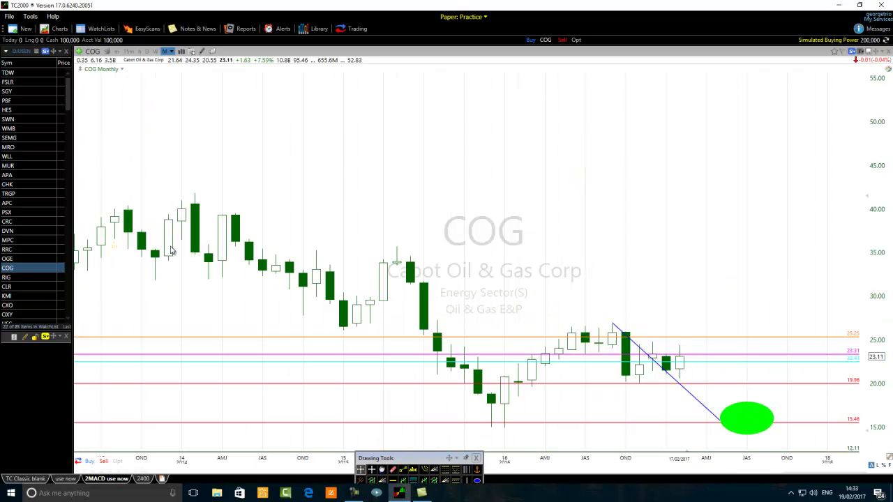
{"action": "scroll", "coordinate": [269, 143], "scroll_direction": "down", "scroll_amount": 5}
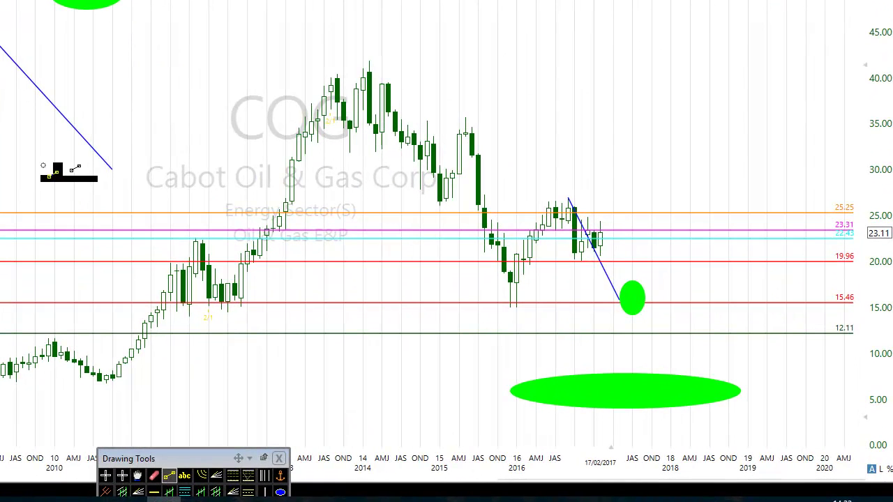
Step: Draw three short trendlines forming a triangular arrowhead at the long diagonal line's lower end, near 30
{"action": "mouse_move", "coordinate": [47, 156]}
{"action": "left_mouse_down"}
{"action": "mouse_move", "coordinate": [161, 190]}
{"action": "mouse_move", "coordinate": [168, 180]}
{"action": "mouse_move", "coordinate": [111, 169]}
{"action": "left_mouse_up"}
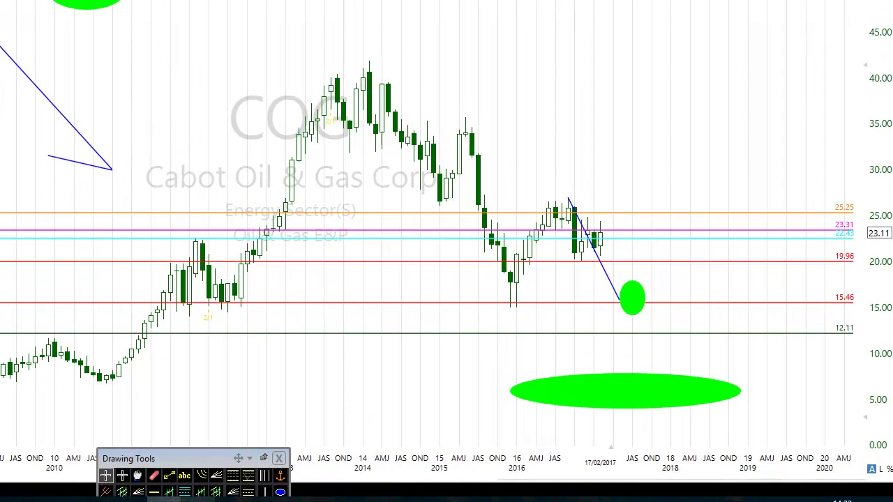
{"action": "left_click_drag", "start_coordinate": [106, 106], "coordinate": [112, 168]}
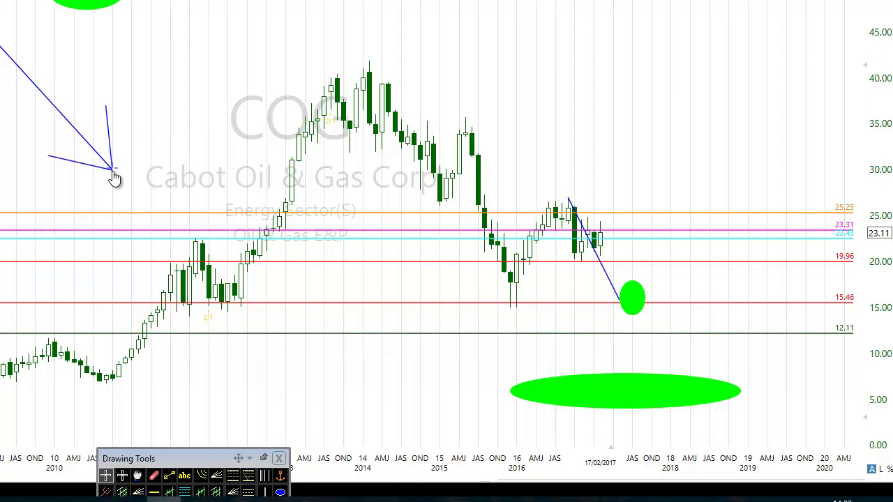
{"action": "left_click", "coordinate": [170, 471]}
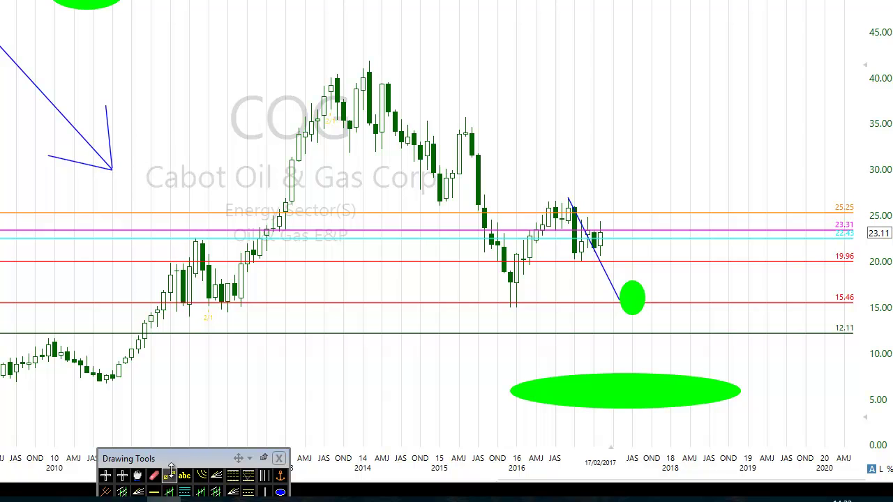
{"action": "mouse_move", "coordinate": [42, 154]}
{"action": "left_mouse_down"}
{"action": "mouse_move", "coordinate": [97, 103]}
{"action": "mouse_move", "coordinate": [104, 110]}
{"action": "left_mouse_up"}
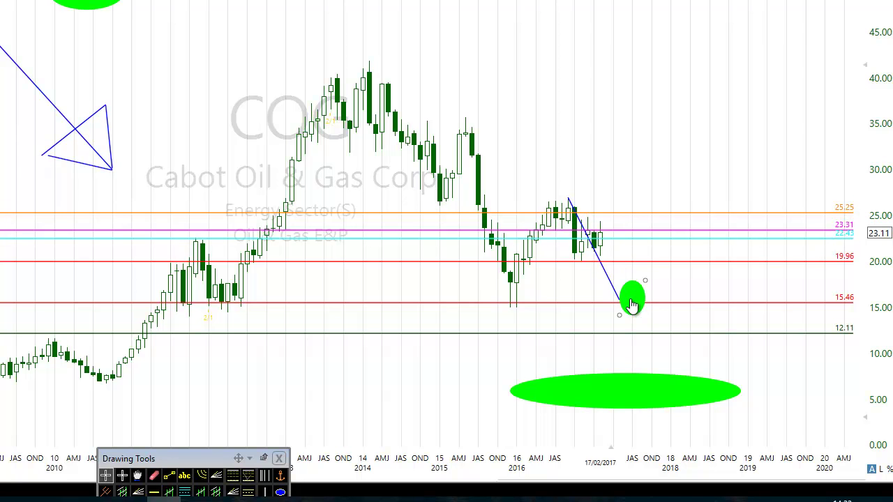
{"action": "mouse_move", "coordinate": [631, 304]}
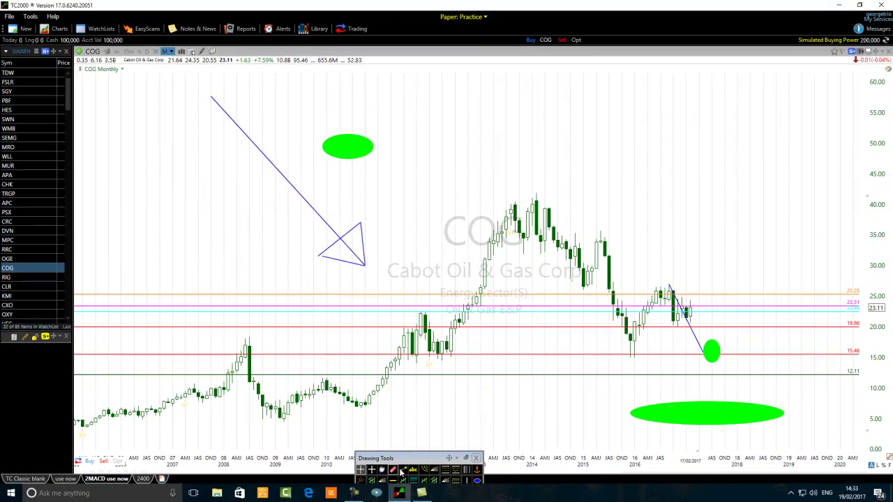
Step: Draw a rising trendline from the small green ellipse to about 57 in late 2019, and delete it
{"action": "left_click", "coordinate": [402, 470]}
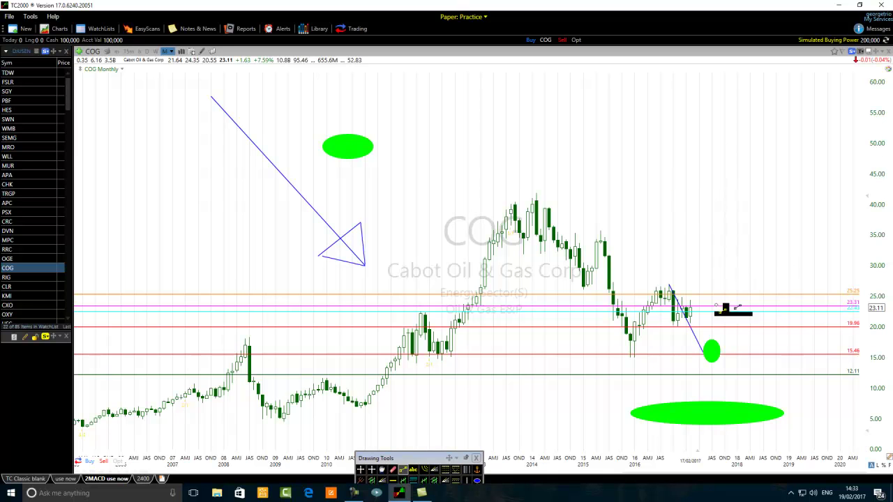
{"action": "left_click_drag", "start_coordinate": [712, 344], "coordinate": [826, 103]}
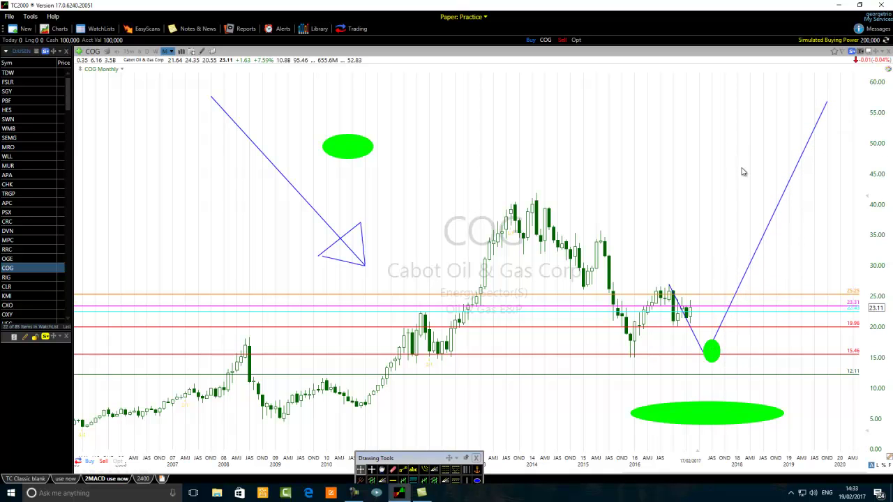
{"action": "right_click", "coordinate": [775, 217]}
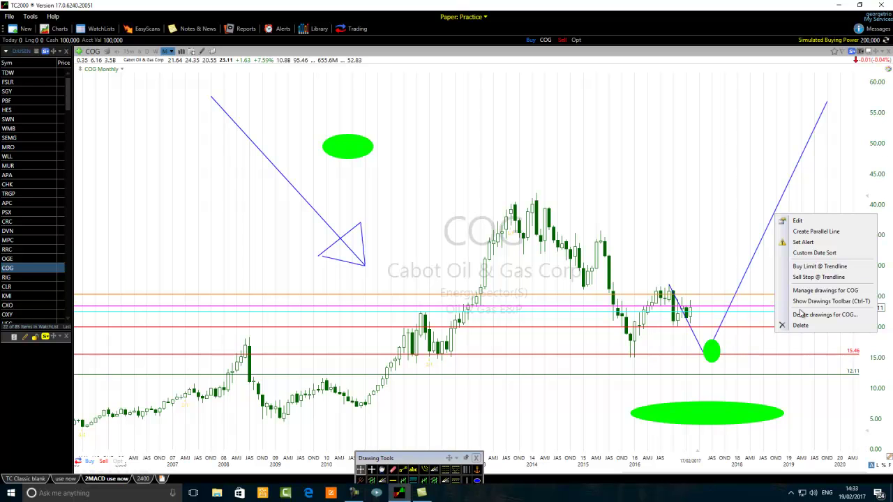
{"action": "left_click", "coordinate": [805, 334]}
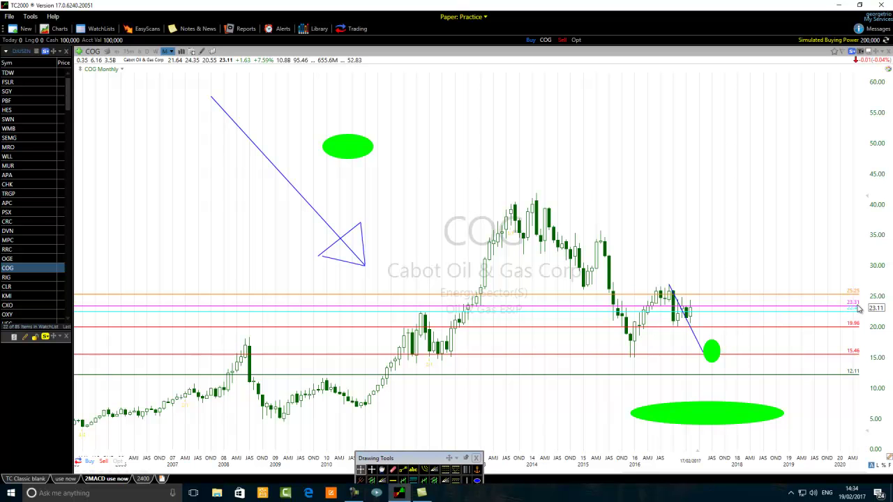
Step: Switch the chart to the weekly timeframe and examine the latest candles against the 19.96 and 25.25 levels
{"action": "scroll", "coordinate": [591, 348], "scroll_direction": "up", "scroll_amount": 5}
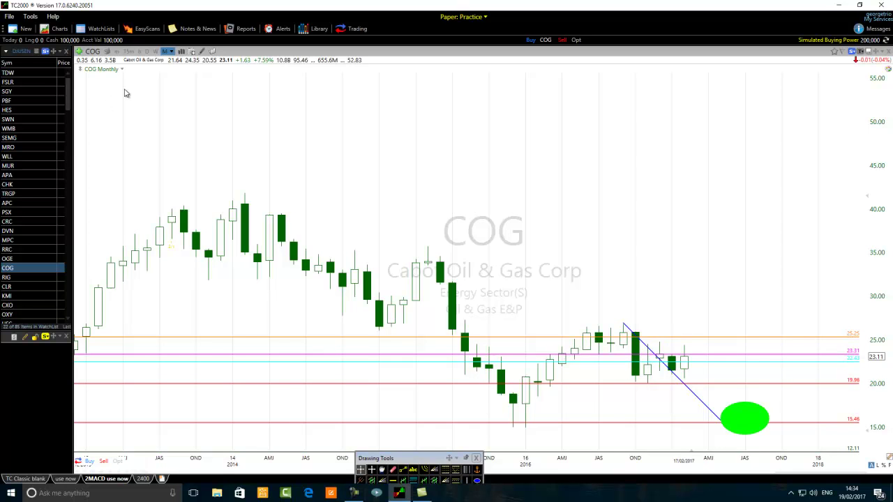
{"action": "left_click", "coordinate": [156, 52]}
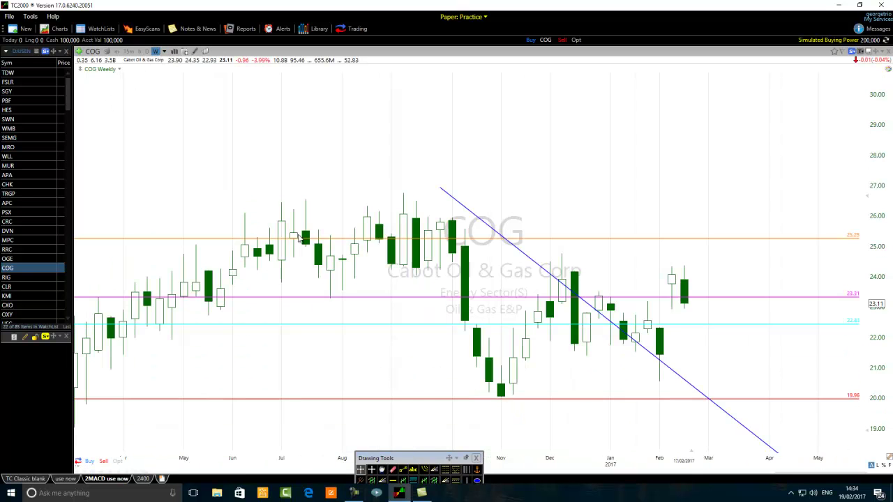
{"action": "scroll", "coordinate": [300, 236], "scroll_direction": "down", "scroll_amount": 3}
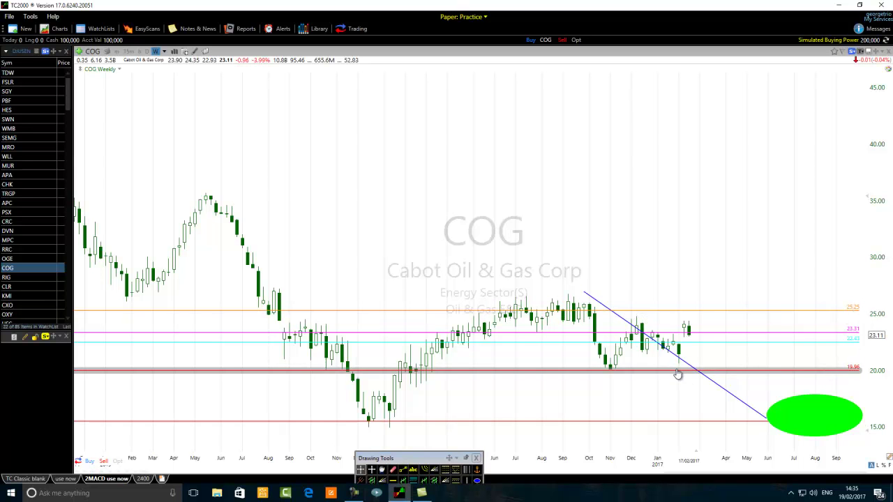
{"action": "mouse_move", "coordinate": [677, 374]}
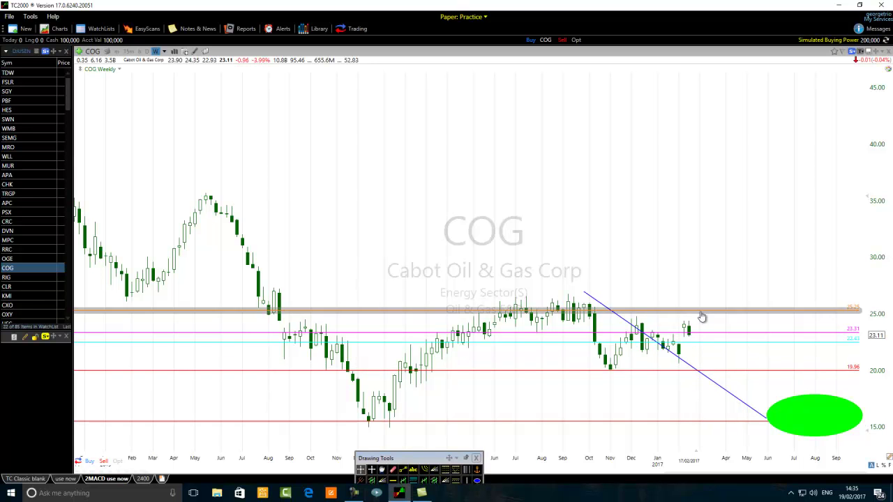
{"action": "mouse_move", "coordinate": [700, 317]}
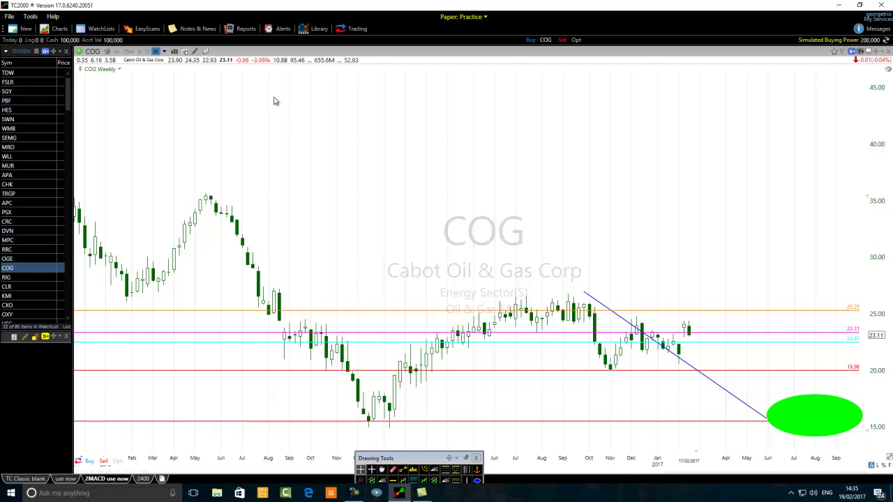
Step: Switch the chart to the yearly timeframe and frame the candles from about 2000 to 2017
{"action": "scroll", "coordinate": [272, 99], "scroll_direction": "down", "scroll_amount": 5}
{"action": "scroll", "coordinate": [178, 192], "scroll_direction": "down", "scroll_amount": 2}
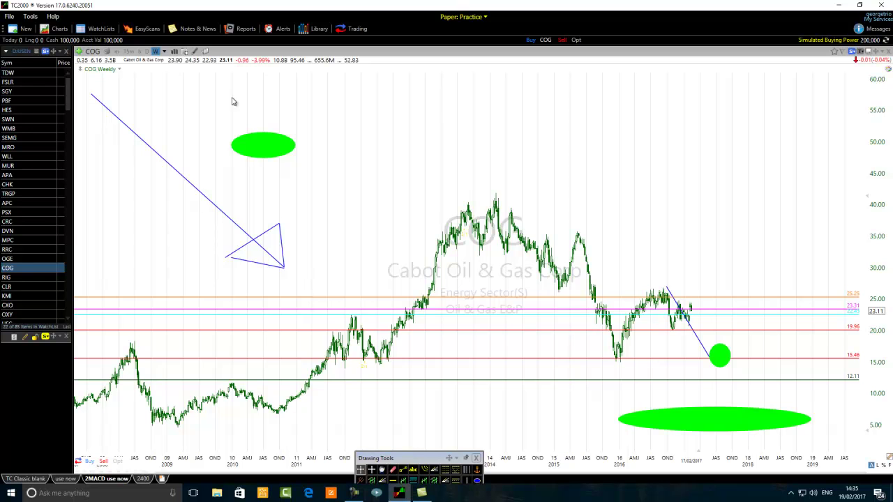
{"action": "left_click", "coordinate": [164, 53]}
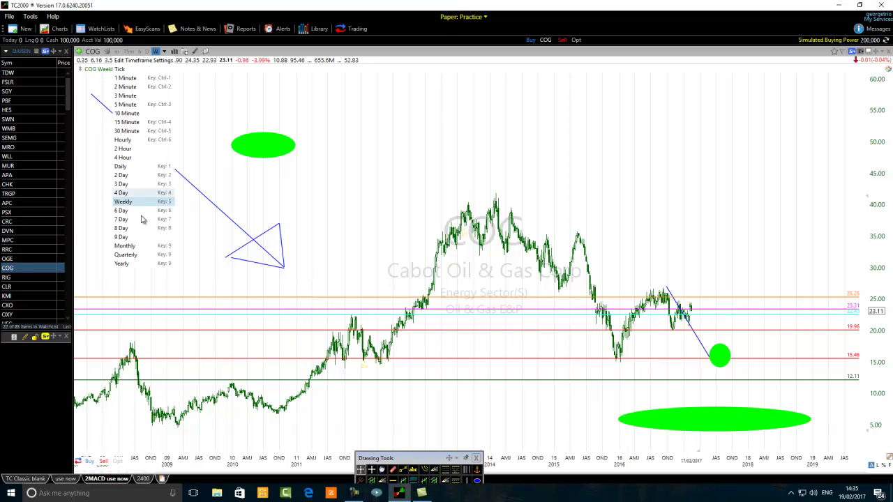
{"action": "left_click", "coordinate": [130, 269]}
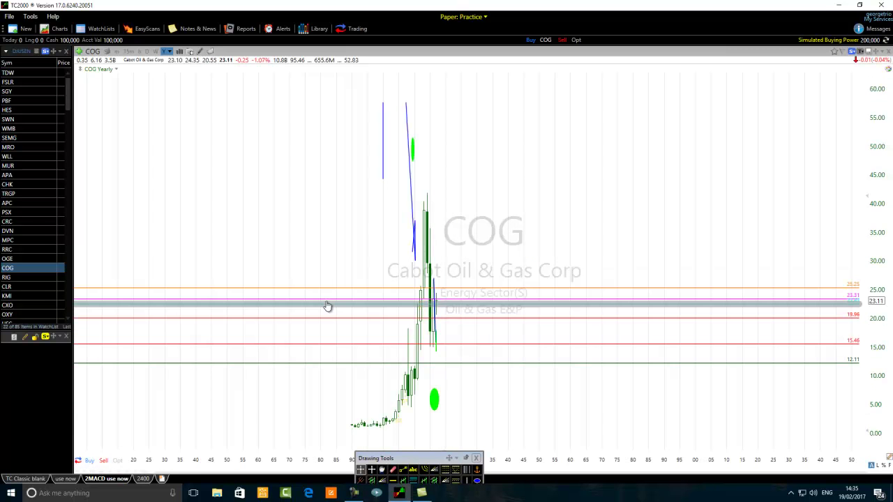
{"action": "scroll", "coordinate": [245, 273], "scroll_direction": "up", "scroll_amount": 5}
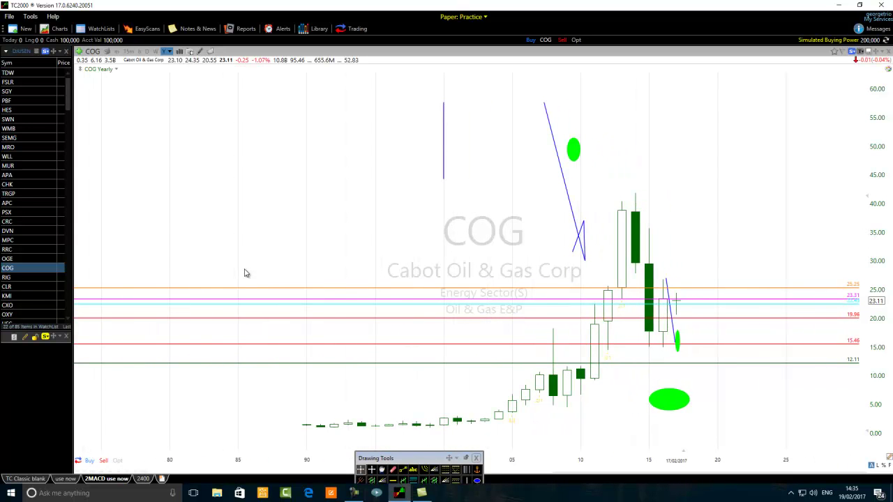
{"action": "scroll", "coordinate": [337, 224], "scroll_direction": "up", "scroll_amount": 2}
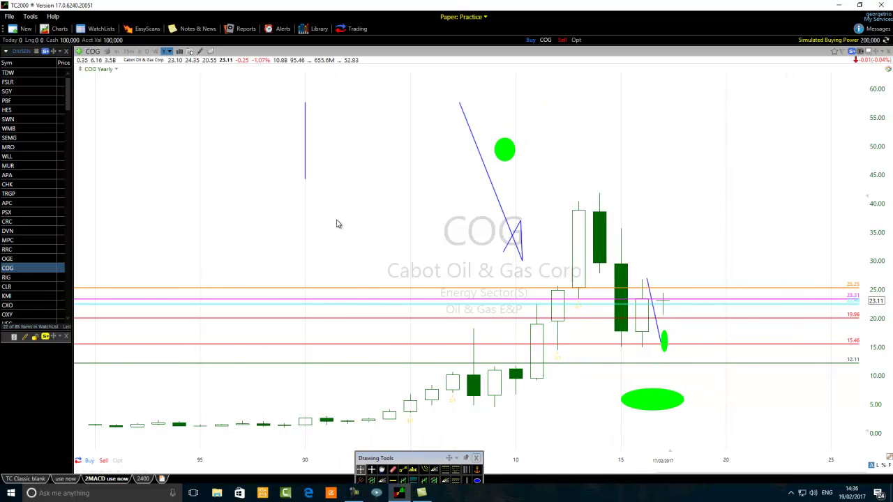
{"action": "scroll", "coordinate": [337, 223], "scroll_direction": "up", "scroll_amount": 2}
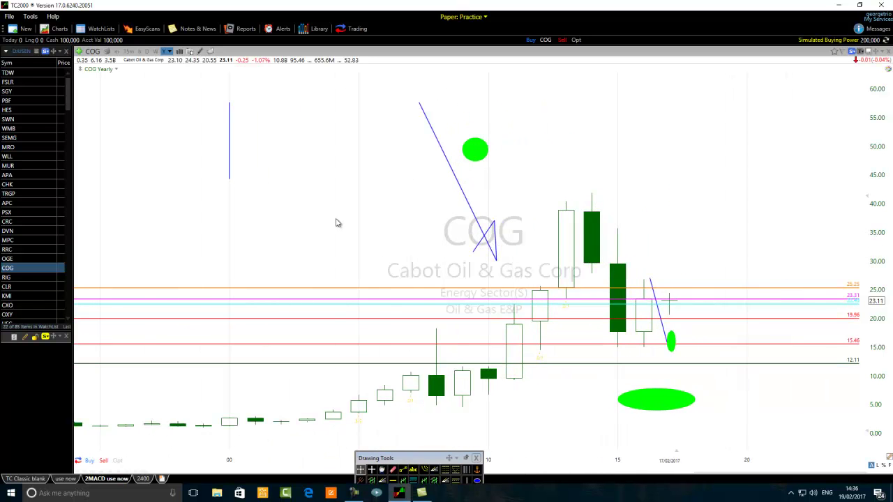
Step: Draw three connected trendlines from the 2016 candle's body low to about 30 in 2017, down to about 25.4, and up to about 39 in 2020
{"action": "left_click", "coordinate": [403, 470]}
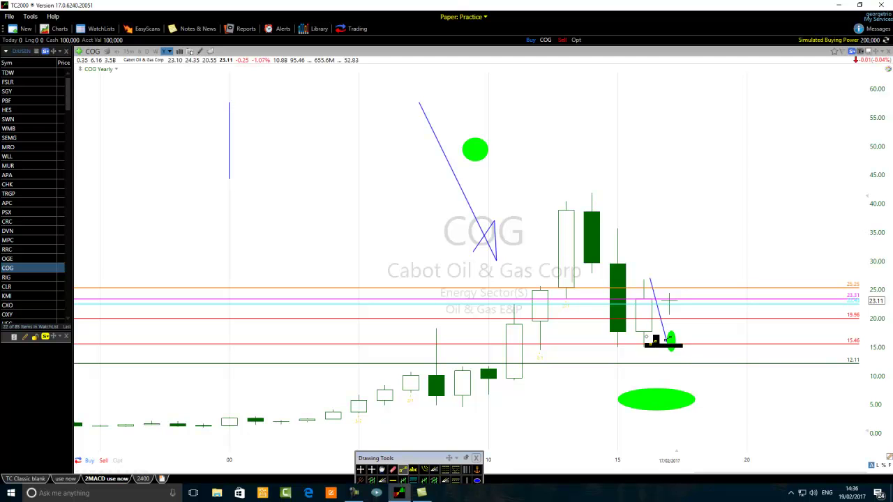
{"action": "mouse_move", "coordinate": [643, 332]}
{"action": "left_mouse_down"}
{"action": "mouse_move", "coordinate": [685, 249]}
{"action": "mouse_move", "coordinate": [689, 256]}
{"action": "mouse_move", "coordinate": [668, 259]}
{"action": "left_mouse_up"}
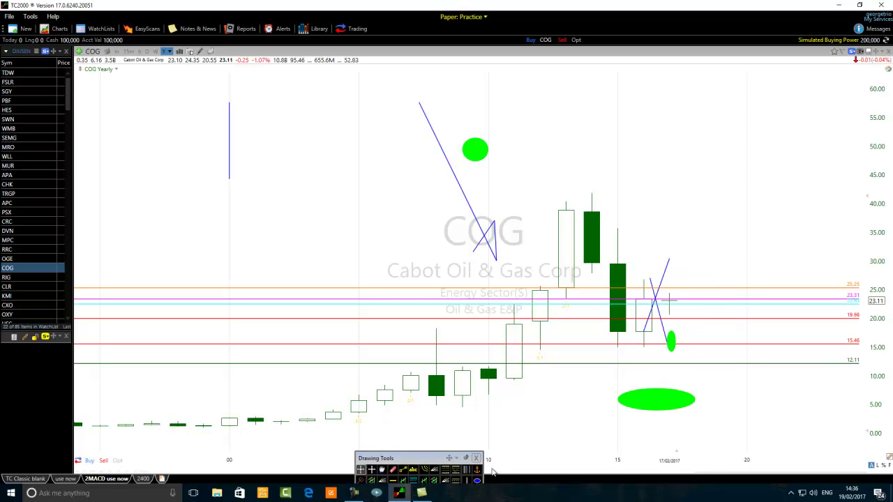
{"action": "left_click", "coordinate": [403, 471]}
{"action": "mouse_move", "coordinate": [670, 262]}
{"action": "left_mouse_down"}
{"action": "mouse_move", "coordinate": [696, 275]}
{"action": "mouse_move", "coordinate": [694, 286]}
{"action": "left_mouse_up"}
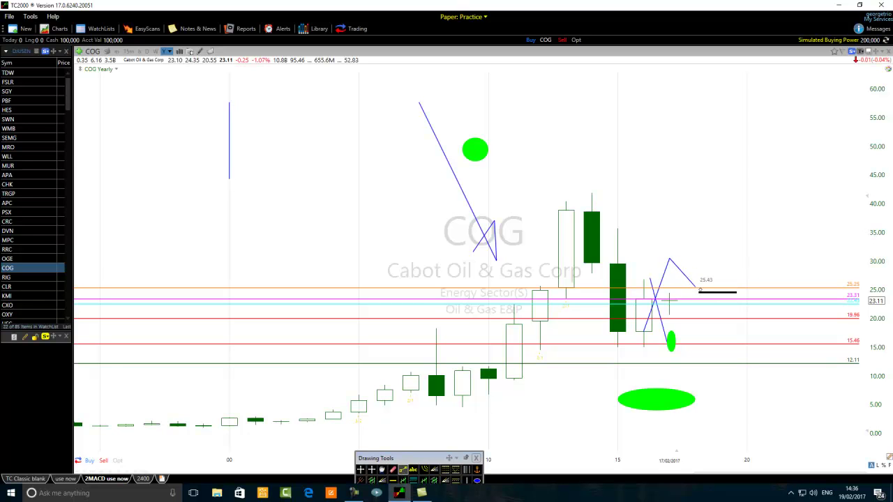
{"action": "left_click", "coordinate": [403, 472]}
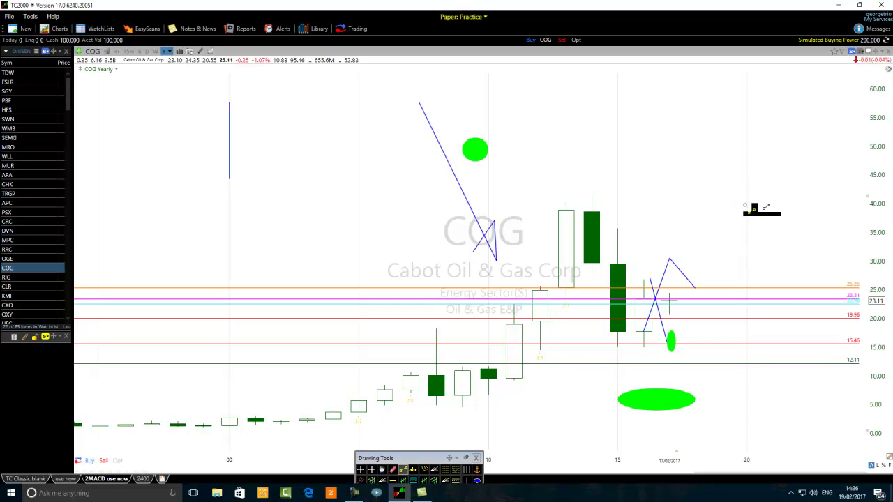
{"action": "mouse_move", "coordinate": [745, 207]}
{"action": "left_mouse_down"}
{"action": "mouse_move", "coordinate": [697, 225]}
{"action": "mouse_move", "coordinate": [694, 286]}
{"action": "left_mouse_up"}
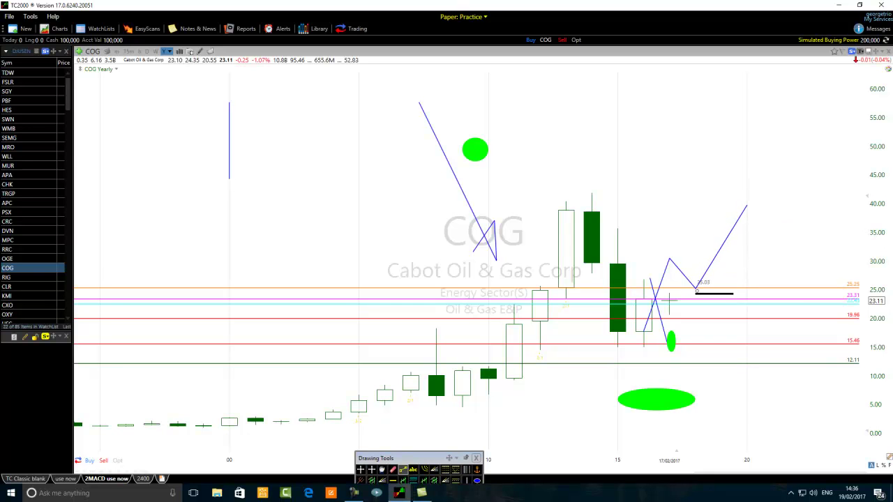
{"action": "left_click_drag", "start_coordinate": [748, 207], "coordinate": [746, 214]}
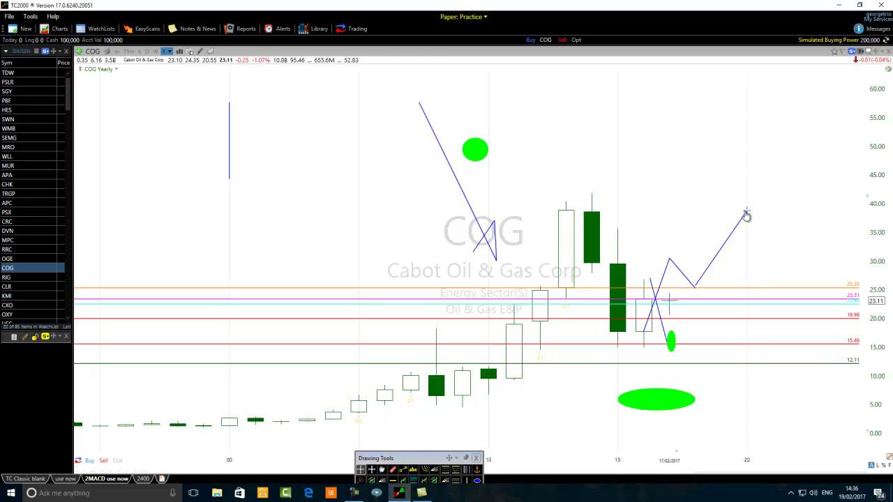
Step: Delete the falling trendline that ends at the small green ellipse near the 15.46 level
{"action": "left_click", "coordinate": [553, 211]}
{"action": "left_click", "coordinate": [393, 469]}
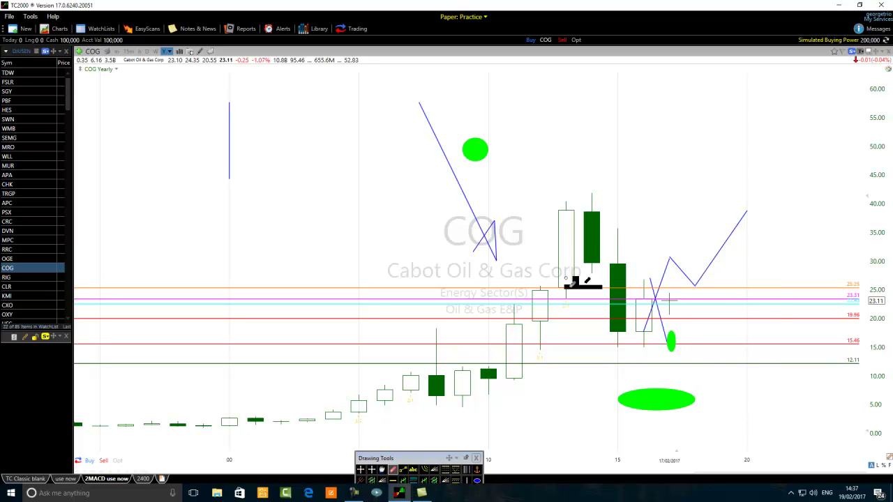
{"action": "left_click", "coordinate": [403, 470]}
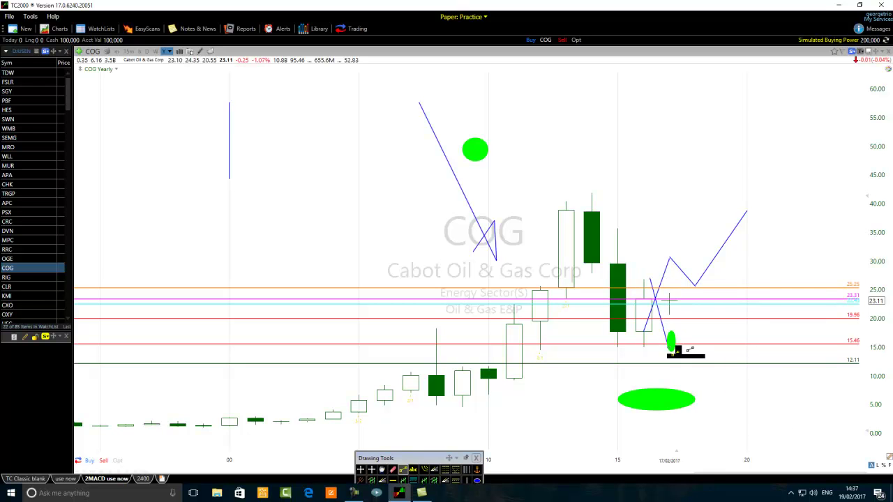
{"action": "scroll", "coordinate": [565, 290], "scroll_direction": "up", "scroll_amount": 2}
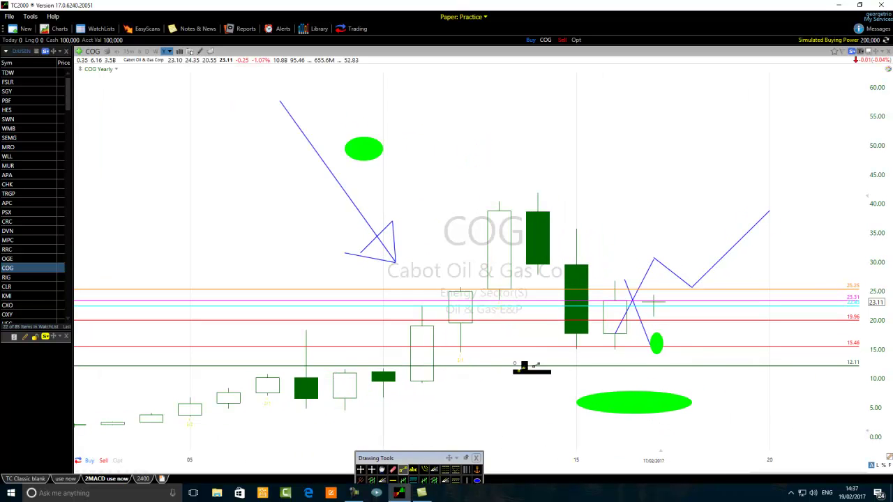
{"action": "left_click", "coordinate": [394, 470]}
{"action": "left_click", "coordinate": [648, 335]}
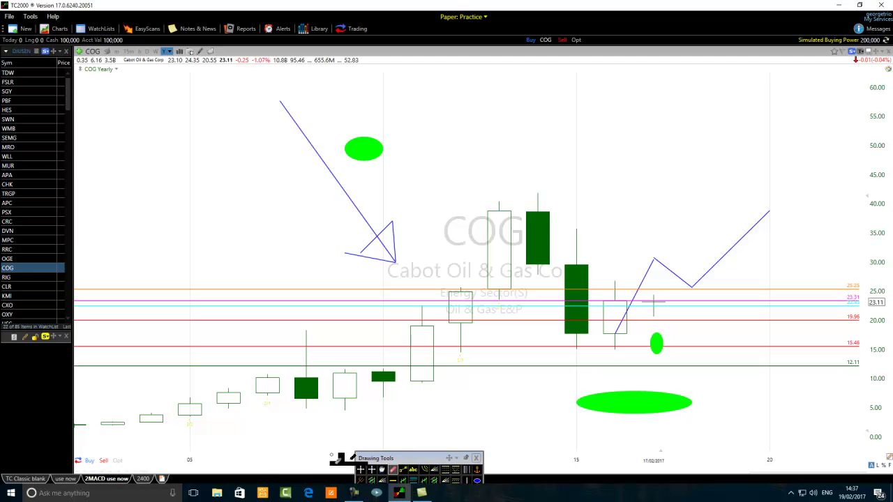
Step: Draw a trendline zigzag from about 40 in 2014 to about 16 in 2015, up to about 32 in 2016, and down to about 12 in 2017
{"action": "left_click", "coordinate": [403, 470]}
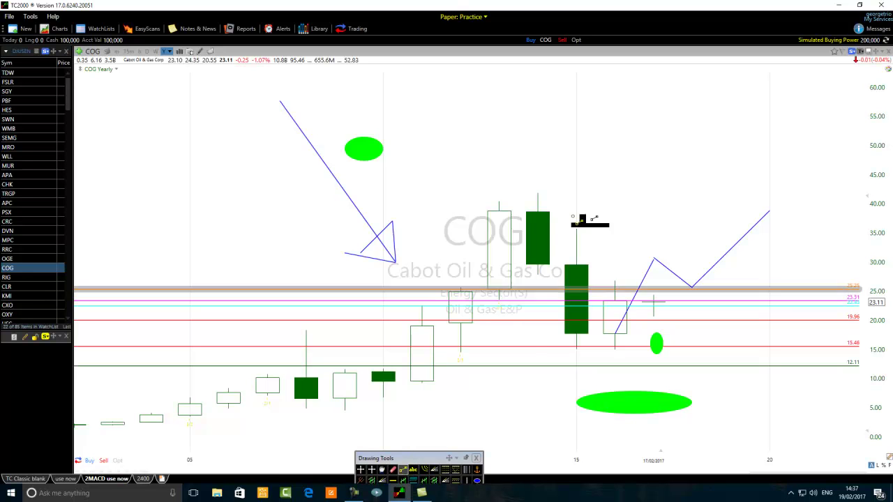
{"action": "mouse_move", "coordinate": [538, 205]}
{"action": "left_mouse_down"}
{"action": "mouse_move", "coordinate": [589, 334]}
{"action": "mouse_move", "coordinate": [576, 346]}
{"action": "left_mouse_up"}
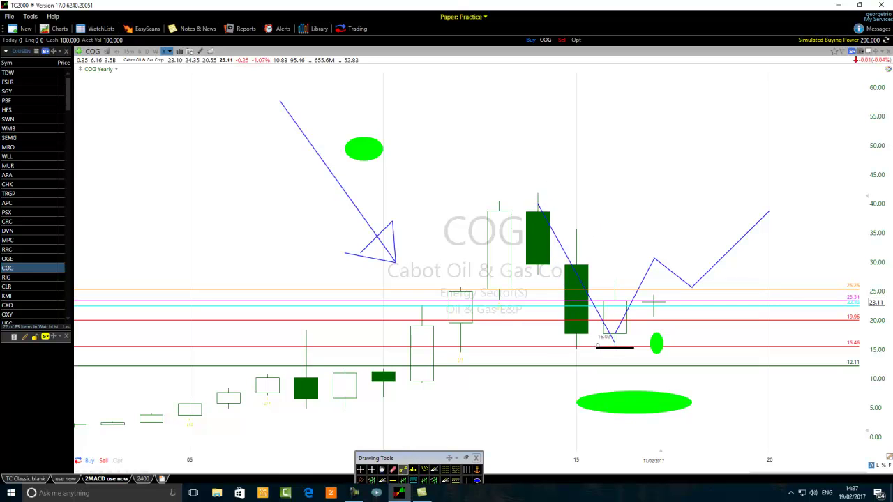
{"action": "left_click", "coordinate": [425, 471]}
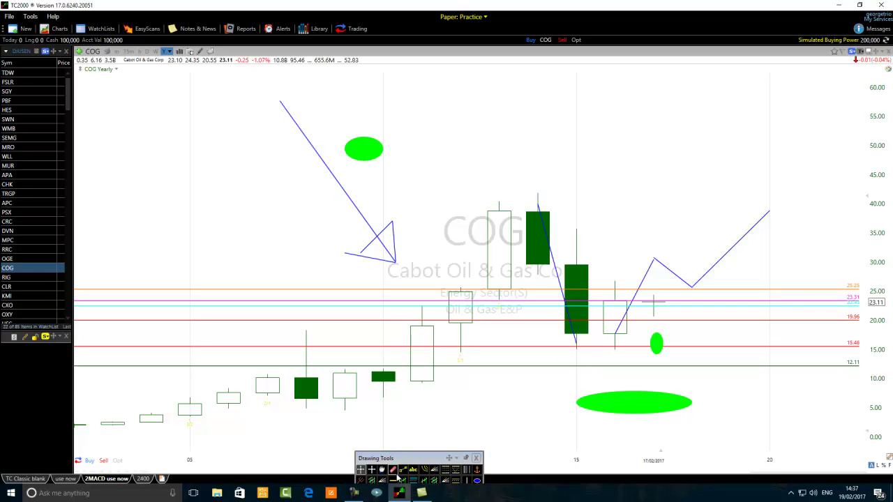
{"action": "left_click", "coordinate": [403, 470]}
{"action": "left_click_drag", "start_coordinate": [585, 345], "coordinate": [614, 252]}
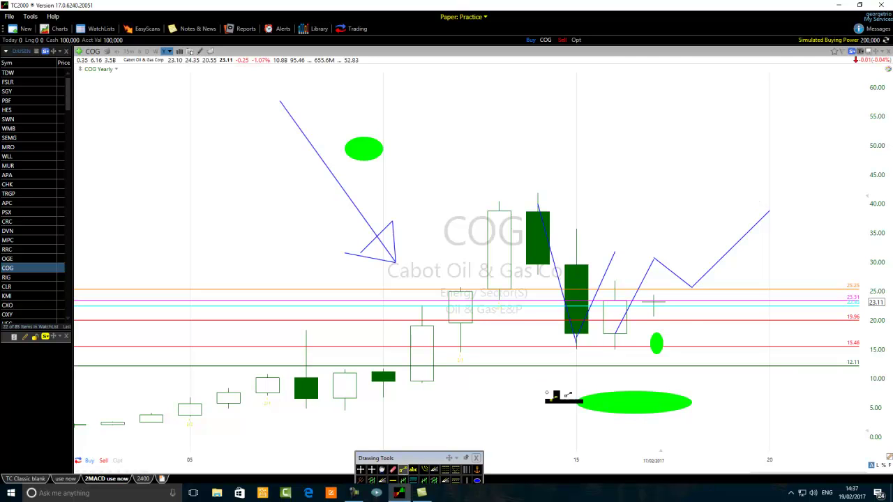
{"action": "mouse_move", "coordinate": [614, 253]}
{"action": "left_mouse_down"}
{"action": "mouse_move", "coordinate": [659, 336]}
{"action": "mouse_move", "coordinate": [690, 355]}
{"action": "mouse_move", "coordinate": [655, 352]}
{"action": "mouse_move", "coordinate": [652, 365]}
{"action": "left_mouse_up"}
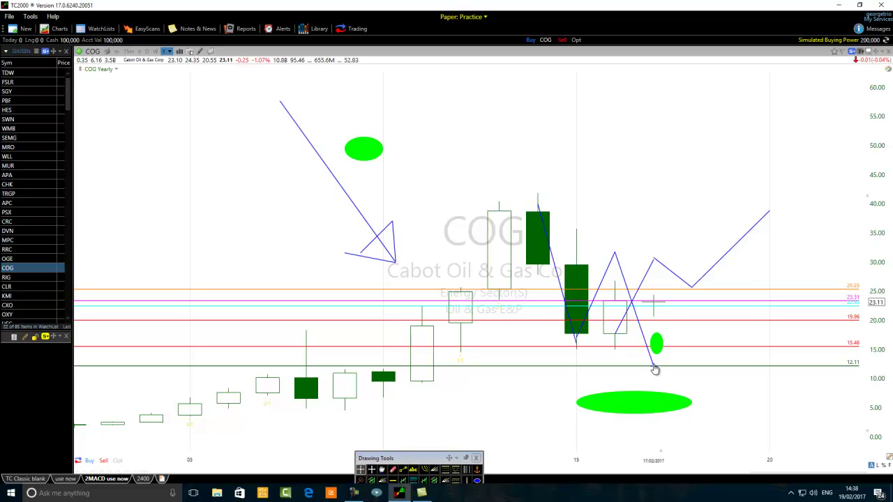
Step: Draw a steep rising trendline from about 12 in 2017 to above 60, and adjust the lower rising line's 2020 end to about 38
{"action": "left_click", "coordinate": [401, 471]}
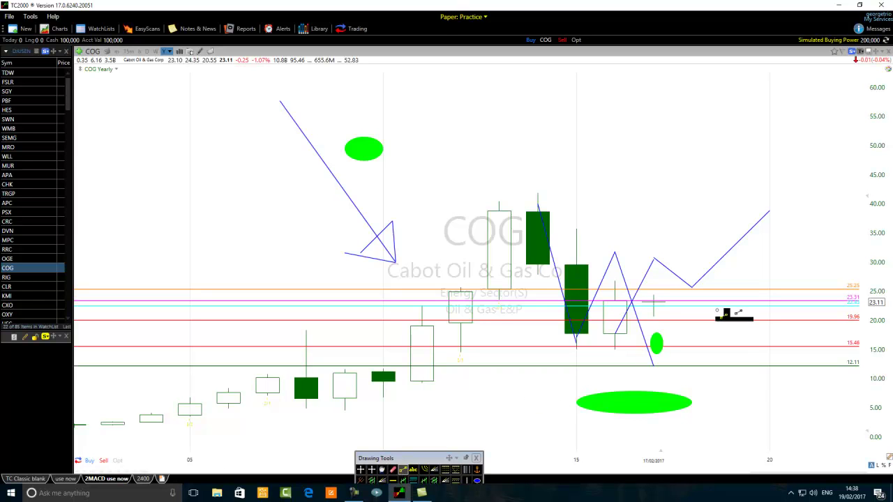
{"action": "mouse_move", "coordinate": [653, 363]}
{"action": "left_mouse_down"}
{"action": "mouse_move", "coordinate": [806, 97]}
{"action": "mouse_move", "coordinate": [861, 61]}
{"action": "mouse_move", "coordinate": [813, 64]}
{"action": "left_mouse_up"}
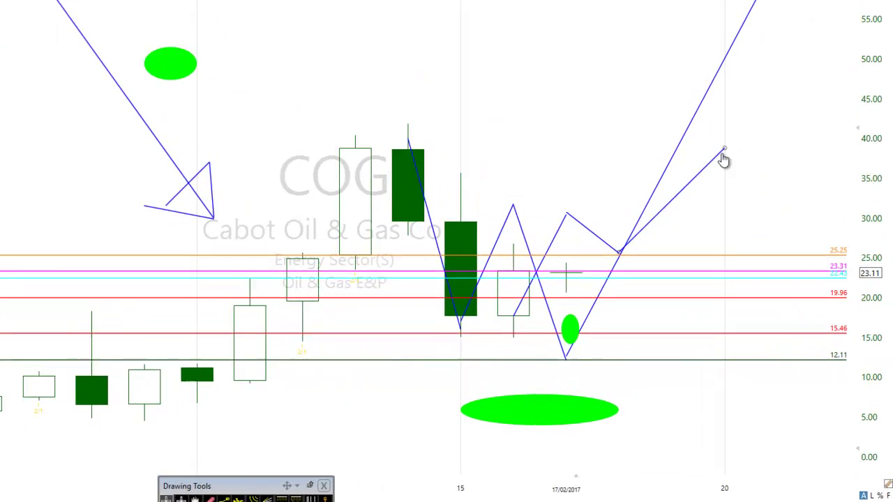
{"action": "left_click_drag", "start_coordinate": [722, 154], "coordinate": [726, 81]}
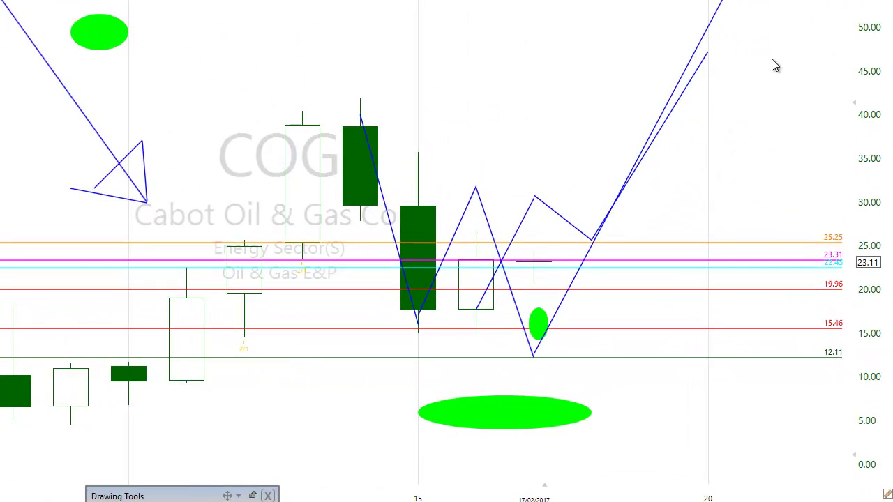
{"action": "left_click", "coordinate": [708, 55]}
{"action": "left_click_drag", "start_coordinate": [708, 56], "coordinate": [689, 139]}
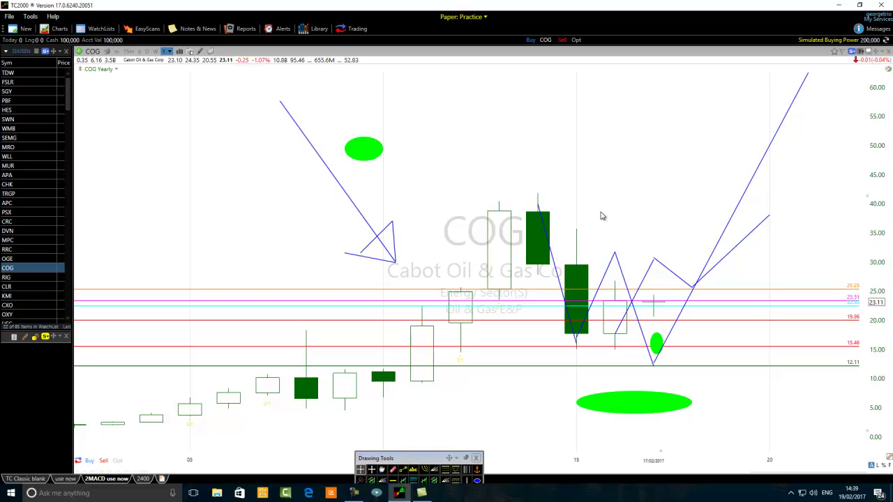
Step: Delete all seven blue zigzag trendlines over and beyond the 2014 to 2017 candles
{"action": "left_click", "coordinate": [393, 469]}
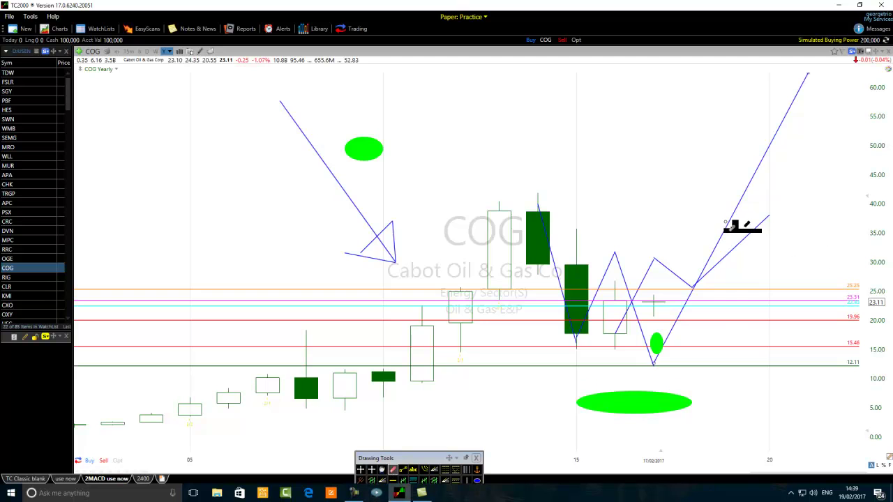
{"action": "left_click", "coordinate": [727, 225]}
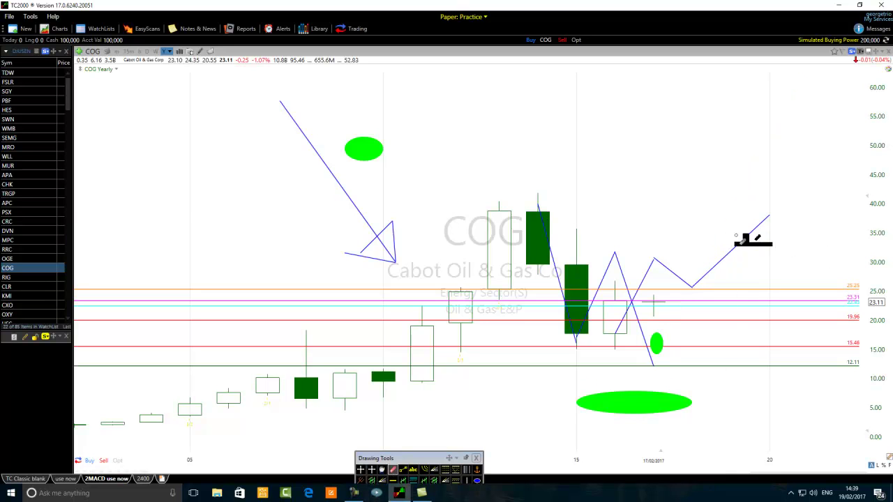
{"action": "left_click", "coordinate": [738, 244]}
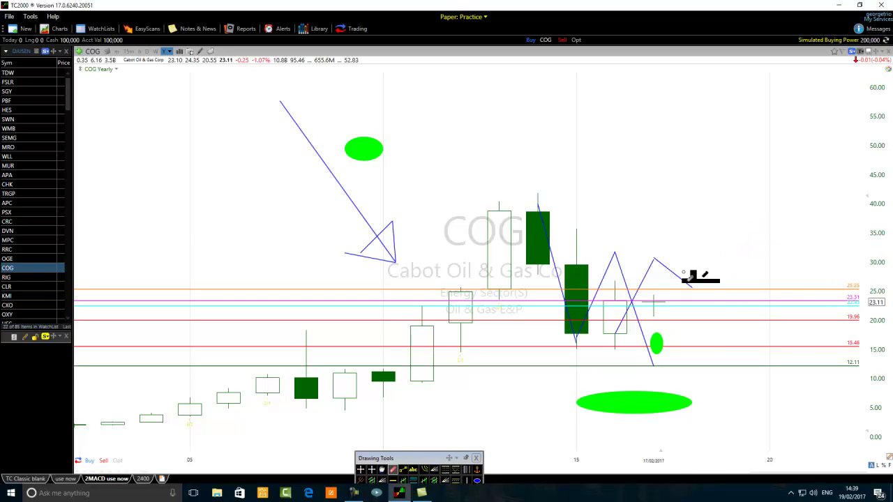
{"action": "left_click", "coordinate": [671, 271]}
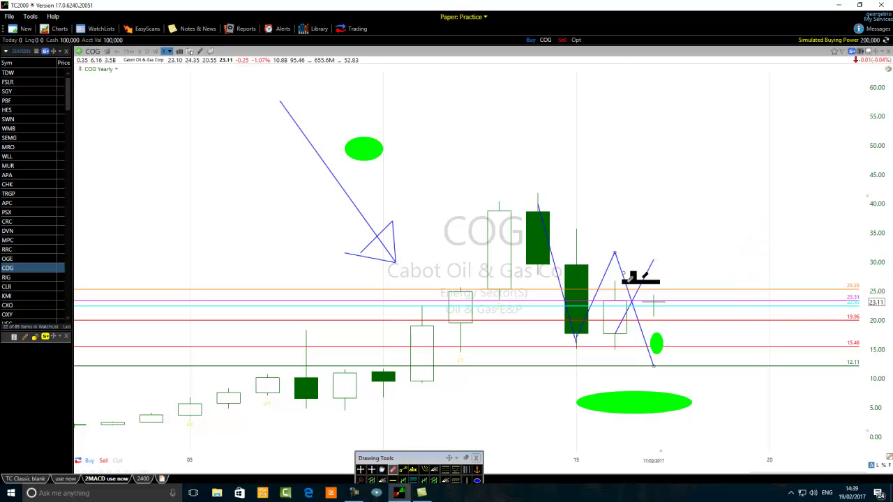
{"action": "left_click", "coordinate": [645, 275]}
{"action": "left_click", "coordinate": [621, 274]}
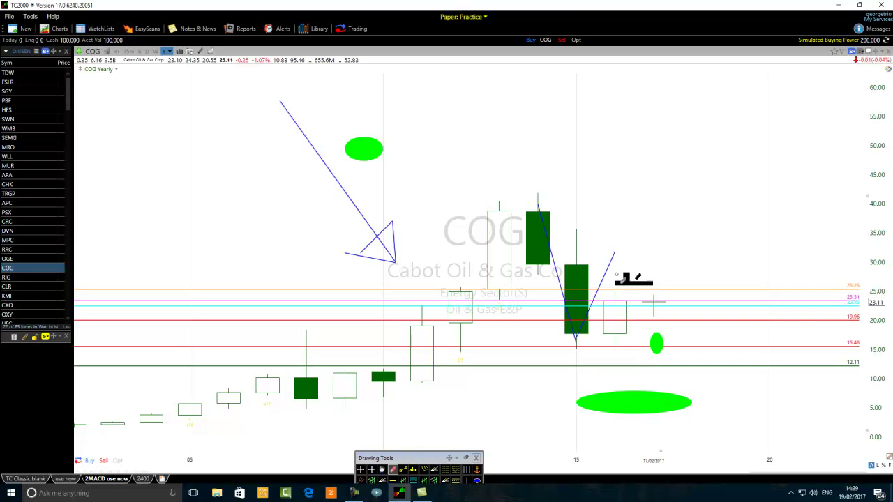
{"action": "left_click", "coordinate": [604, 274]}
{"action": "left_click", "coordinate": [556, 271]}
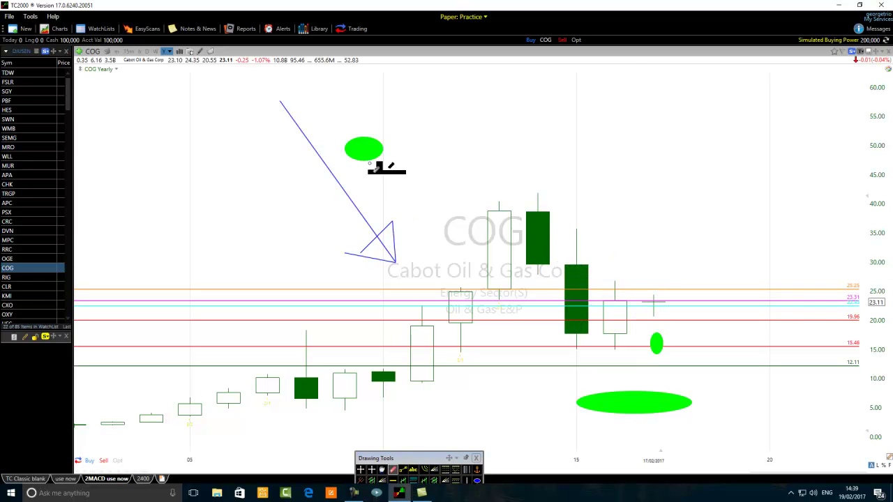
Step: Delete the upper green ellipse, the long diagonal line with its arrowhead, and the small green ellipse near 15.46
{"action": "left_click", "coordinate": [368, 149]}
{"action": "left_click", "coordinate": [351, 205]}
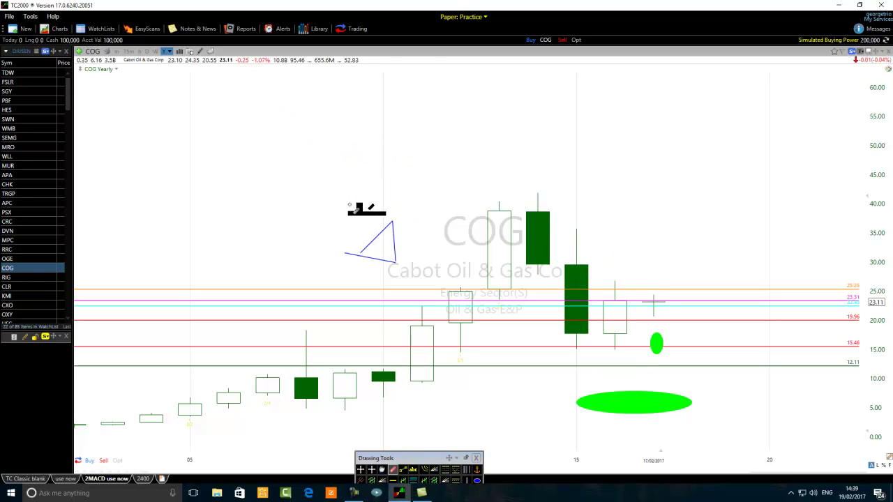
{"action": "left_click", "coordinate": [379, 237]}
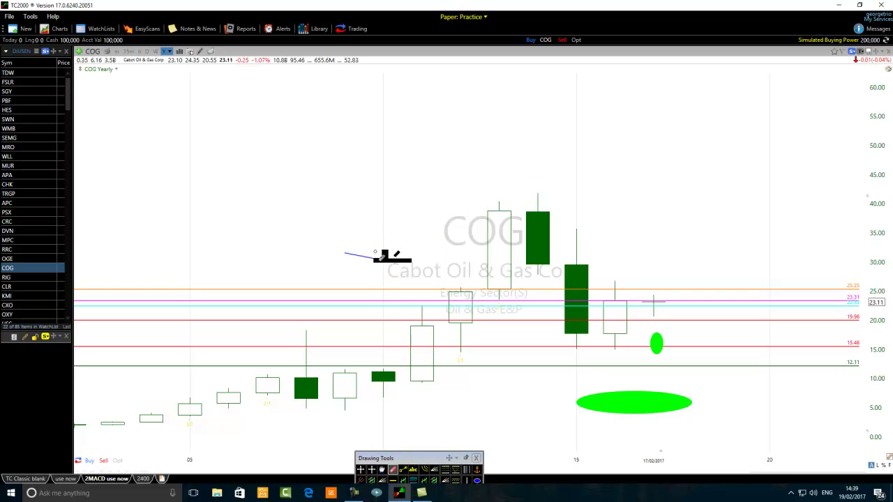
{"action": "left_click", "coordinate": [364, 256]}
{"action": "scroll", "coordinate": [370, 241], "scroll_direction": "down", "scroll_amount": 2}
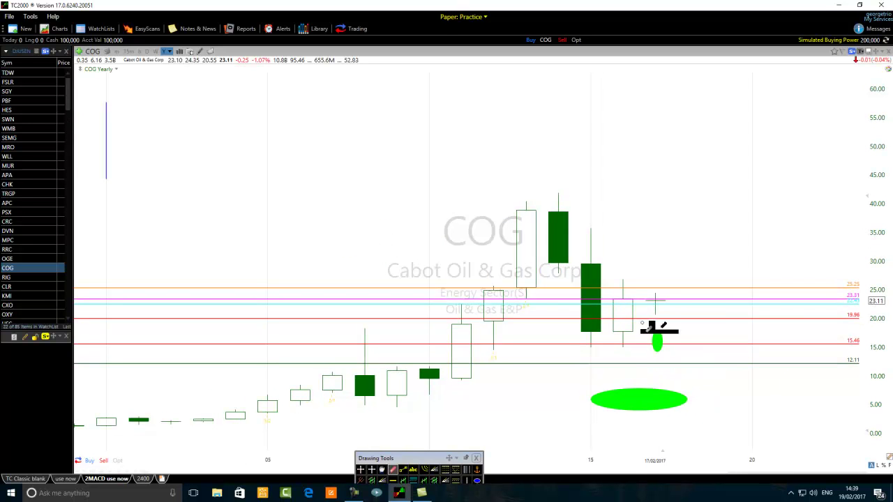
{"action": "left_click", "coordinate": [658, 336]}
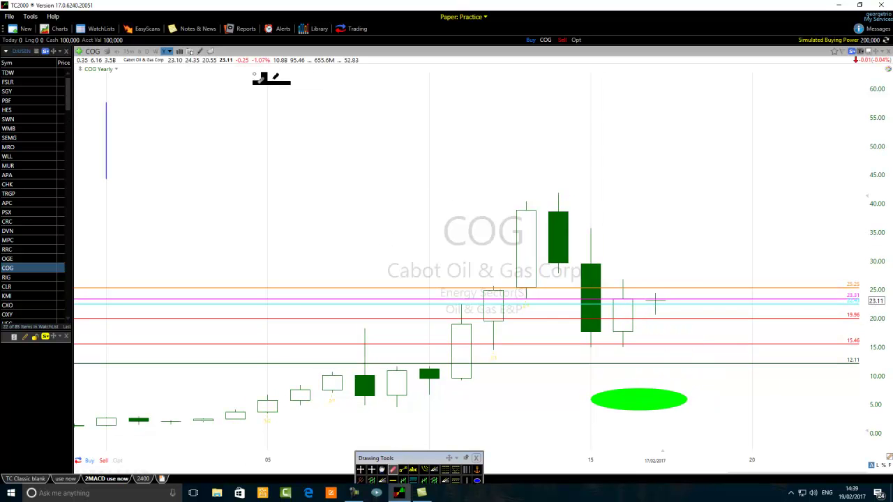
Step: Switch the chart to weekly and draw a descending trendline from about 42 in 2014 across the 2015 high to about 20 in 2018
{"action": "left_click", "coordinate": [167, 52]}
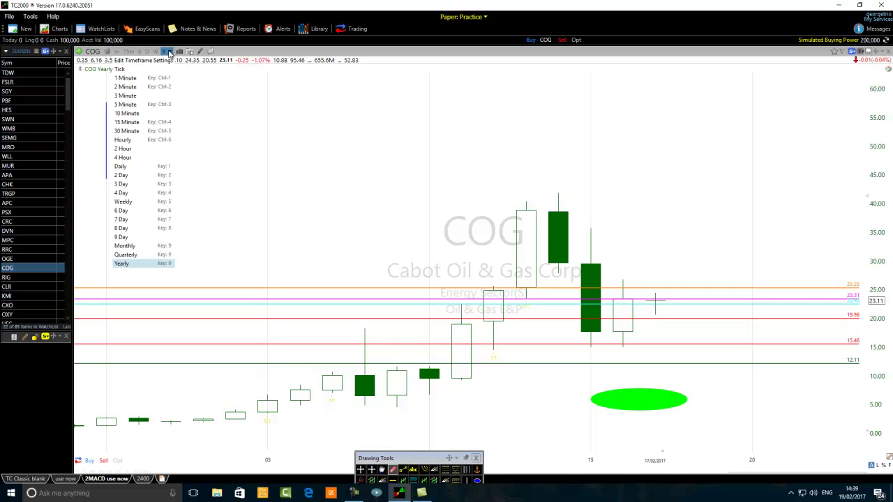
{"action": "left_click", "coordinate": [124, 202]}
{"action": "scroll", "coordinate": [265, 214], "scroll_direction": "down", "scroll_amount": 5}
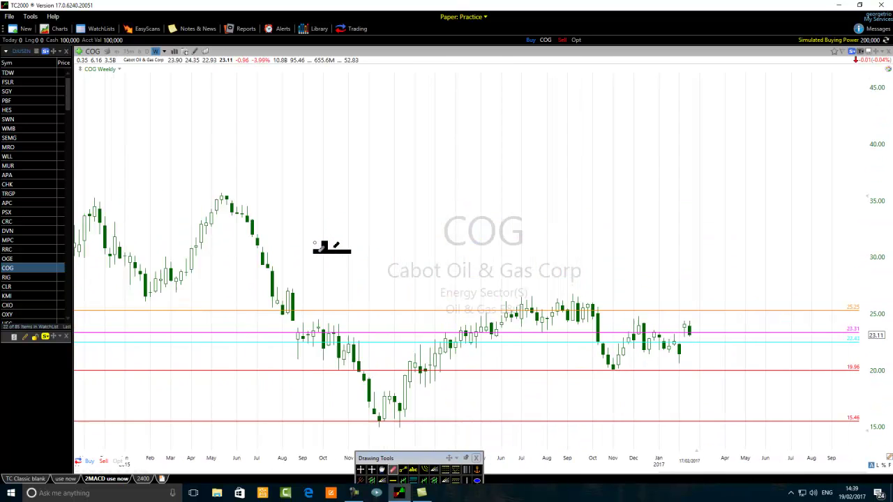
{"action": "scroll", "coordinate": [316, 244], "scroll_direction": "down", "scroll_amount": 3}
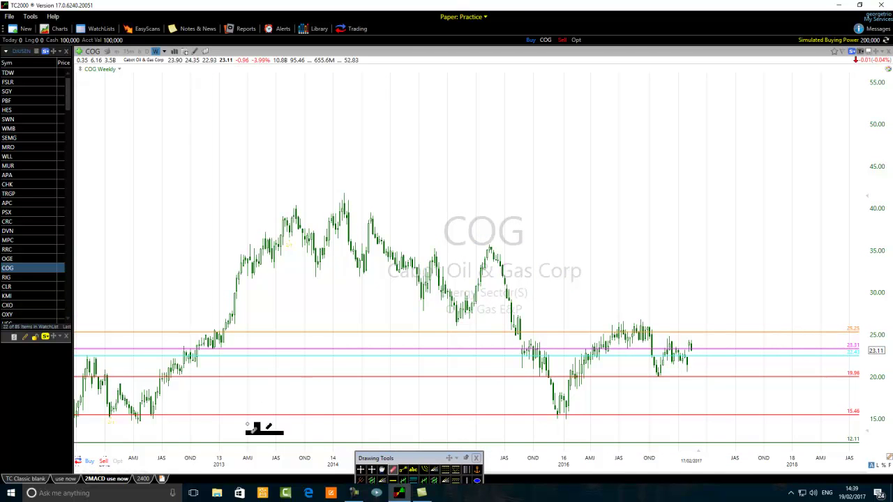
{"action": "left_click", "coordinate": [404, 470]}
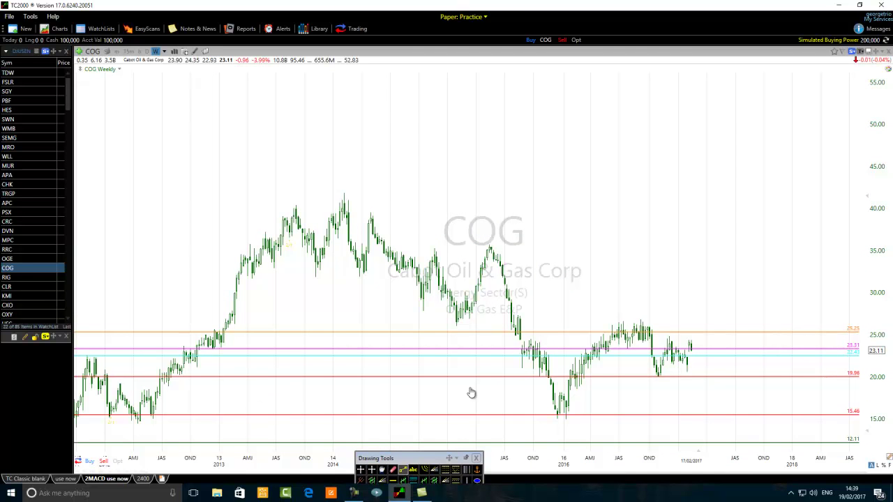
{"action": "mouse_move", "coordinate": [344, 193]}
{"action": "left_mouse_down"}
{"action": "mouse_move", "coordinate": [600, 293]}
{"action": "mouse_move", "coordinate": [749, 328]}
{"action": "mouse_move", "coordinate": [890, 384]}
{"action": "left_mouse_up"}
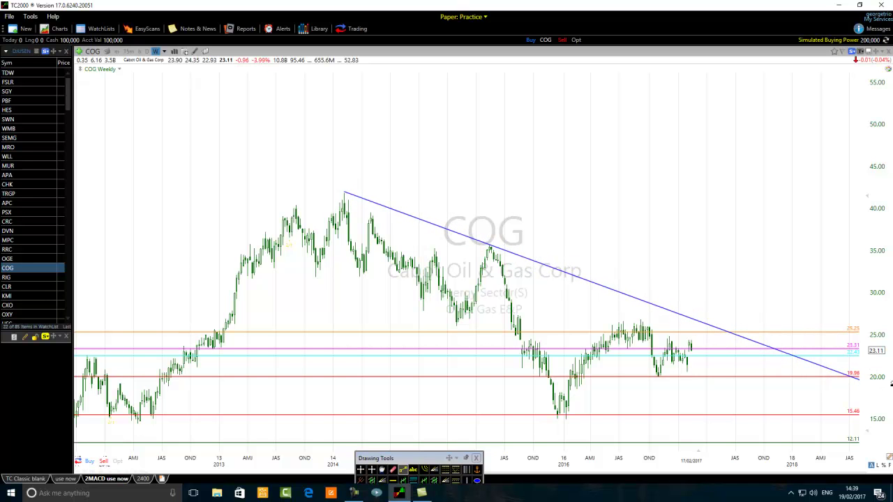
Step: Change the colour of the descending trendline from the 2014 high to red
{"action": "right_click", "coordinate": [591, 283]}
{"action": "left_click", "coordinate": [609, 286]}
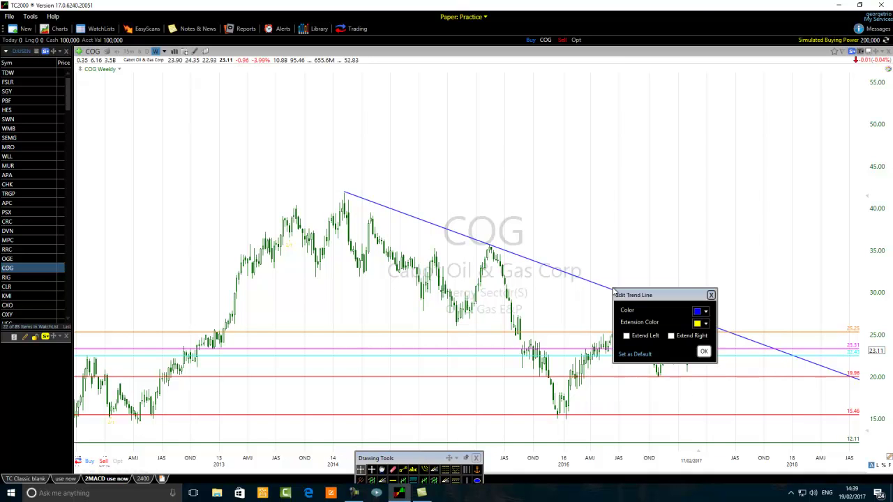
{"action": "left_click", "coordinate": [698, 313]}
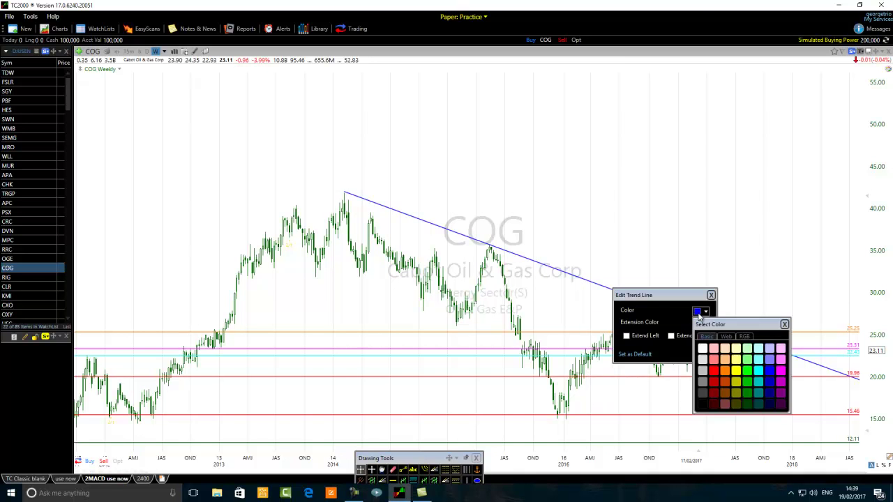
{"action": "left_click", "coordinate": [713, 371]}
{"action": "left_click", "coordinate": [703, 352]}
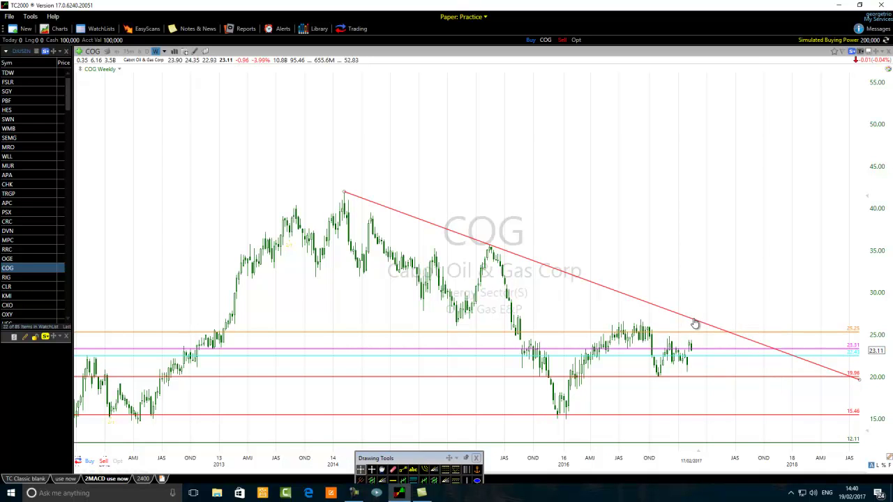
Step: Draw a pitchfork anchored at the late-2010 low near 7, the 2014 high near 42 and the early-2016 low near 15
{"action": "mouse_move", "coordinate": [690, 324]}
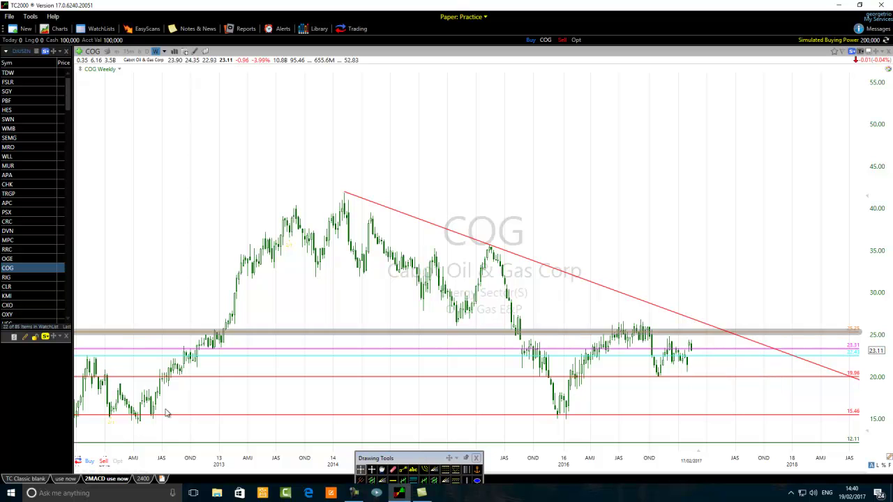
{"action": "scroll", "coordinate": [183, 230], "scroll_direction": "down", "scroll_amount": 3}
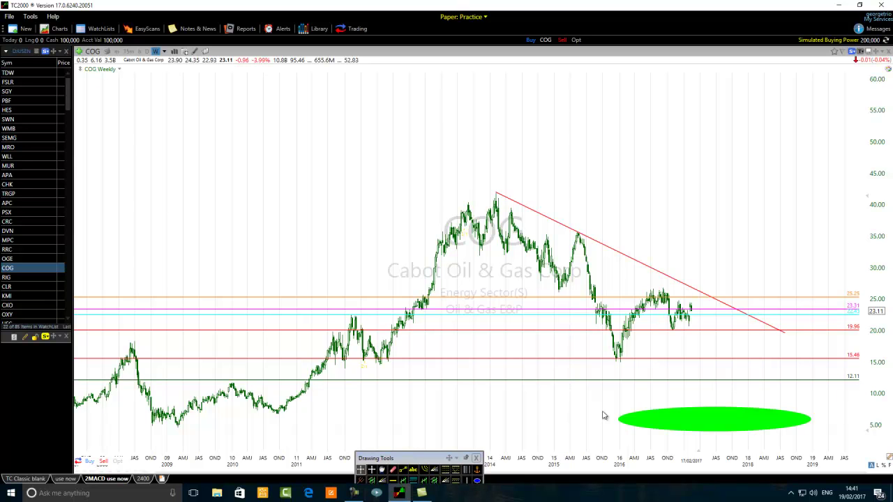
{"action": "scroll", "coordinate": [535, 293], "scroll_direction": "up", "scroll_amount": 2}
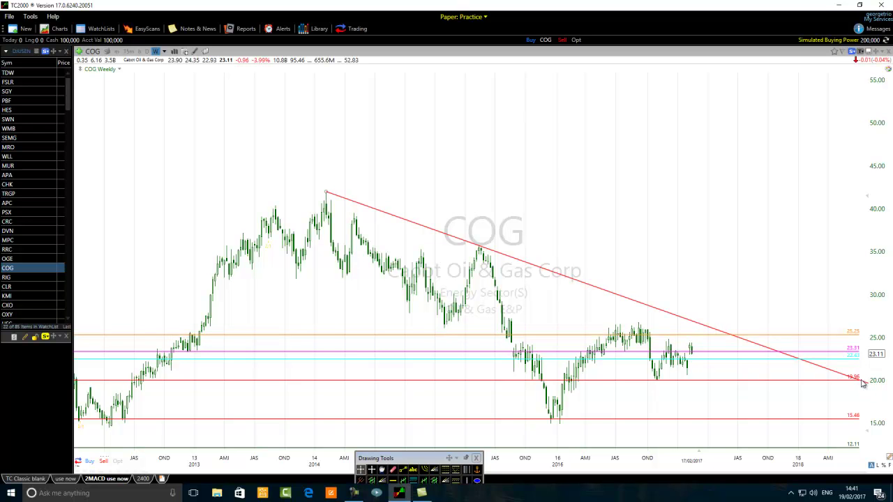
{"action": "scroll", "coordinate": [256, 182], "scroll_direction": "down", "scroll_amount": 2}
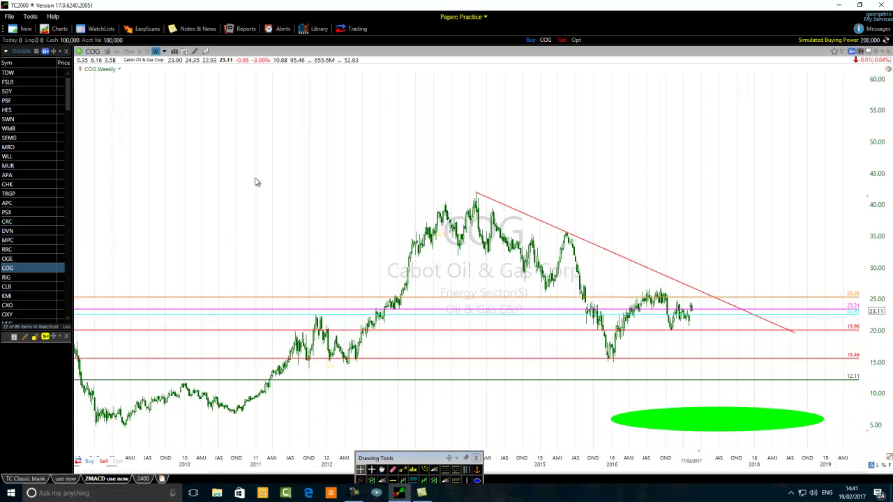
{"action": "scroll", "coordinate": [255, 182], "scroll_direction": "down", "scroll_amount": 1}
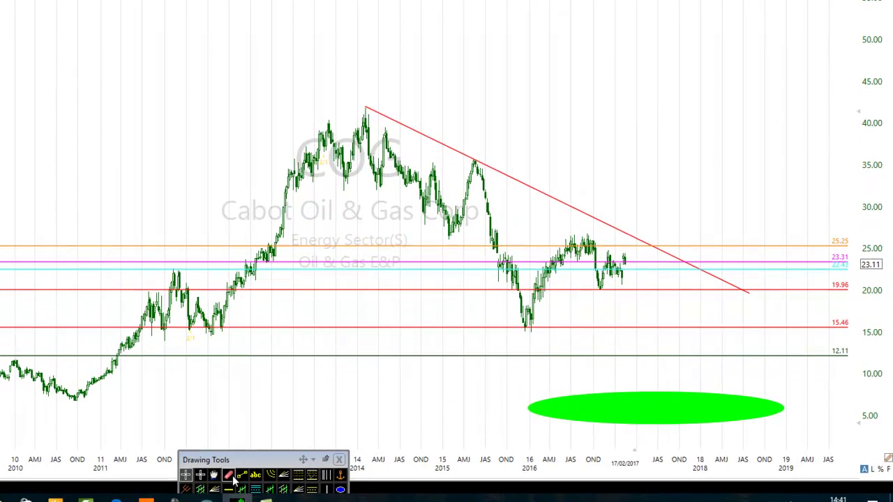
{"action": "left_click_drag", "start_coordinate": [413, 458], "coordinate": [446, 410]}
{"action": "left_click", "coordinate": [232, 426]}
{"action": "left_click", "coordinate": [596, 89]}
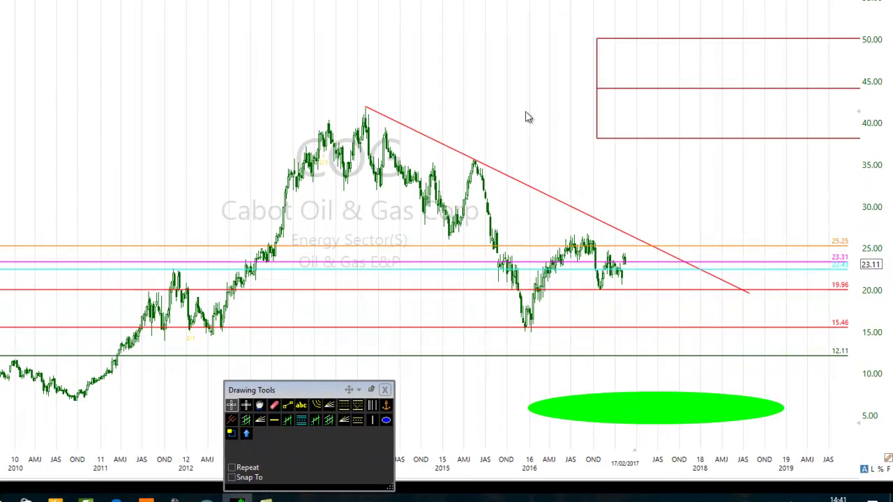
{"action": "left_click_drag", "start_coordinate": [596, 90], "coordinate": [83, 395]}
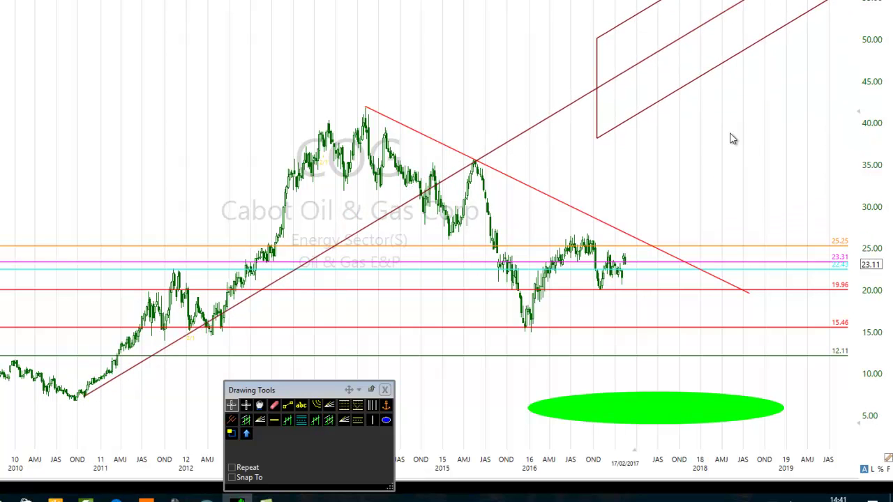
{"action": "left_click_drag", "start_coordinate": [598, 138], "coordinate": [533, 333]}
{"action": "left_click_drag", "start_coordinate": [597, 39], "coordinate": [367, 113]}
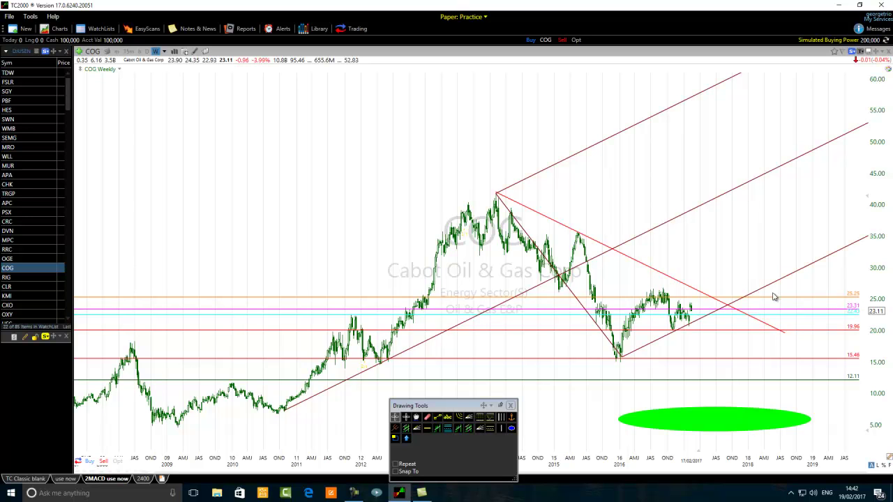
Step: Draw two rising trendlines midway between the pitchfork lines, from about 21 in 2015 to 44 in 2019, and from about 35 in 2014 to above 60
{"action": "left_click", "coordinate": [438, 417]}
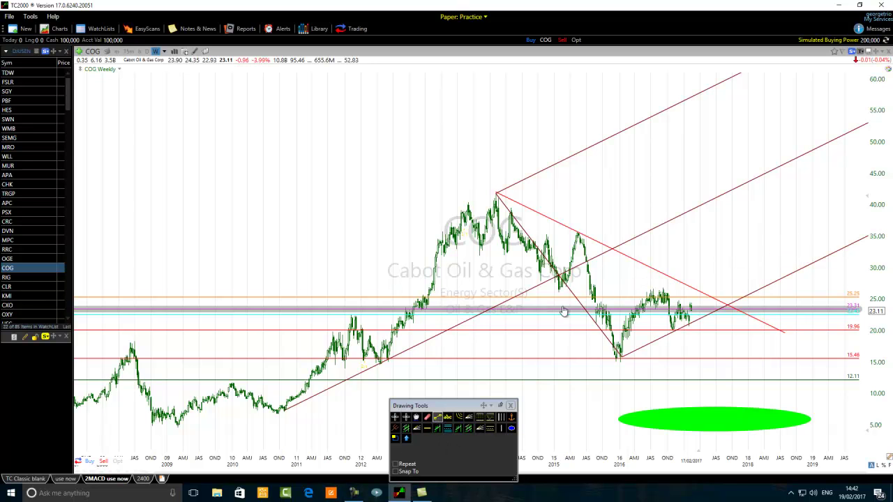
{"action": "left_click_drag", "start_coordinate": [865, 180], "coordinate": [586, 323]}
{"action": "mouse_move", "coordinate": [658, 292]}
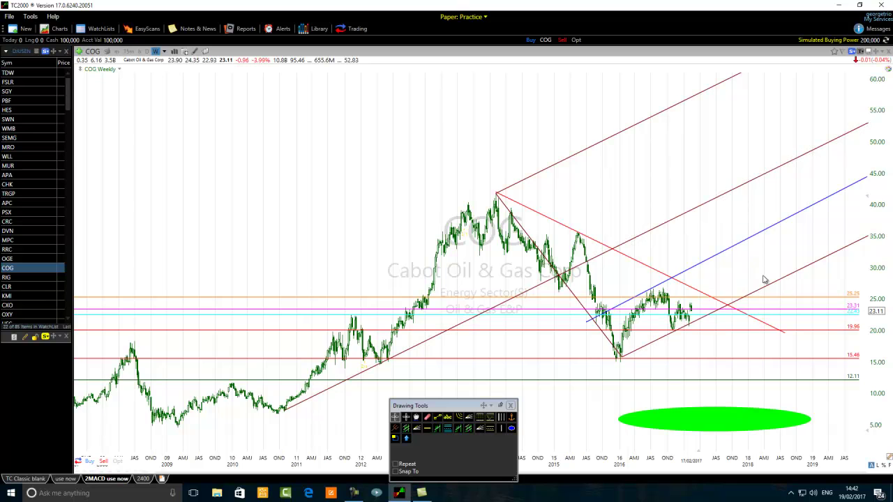
{"action": "mouse_move", "coordinate": [739, 249]}
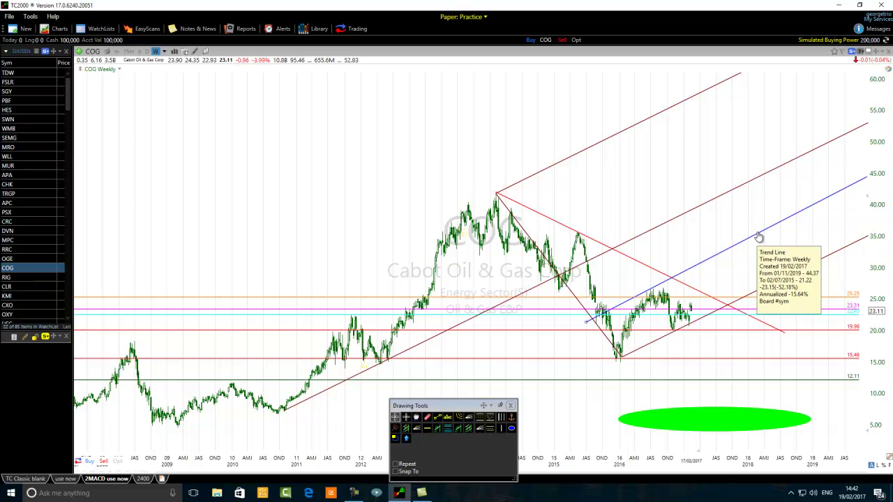
{"action": "left_click", "coordinate": [437, 416]}
{"action": "left_click_drag", "start_coordinate": [534, 245], "coordinate": [857, 72]}
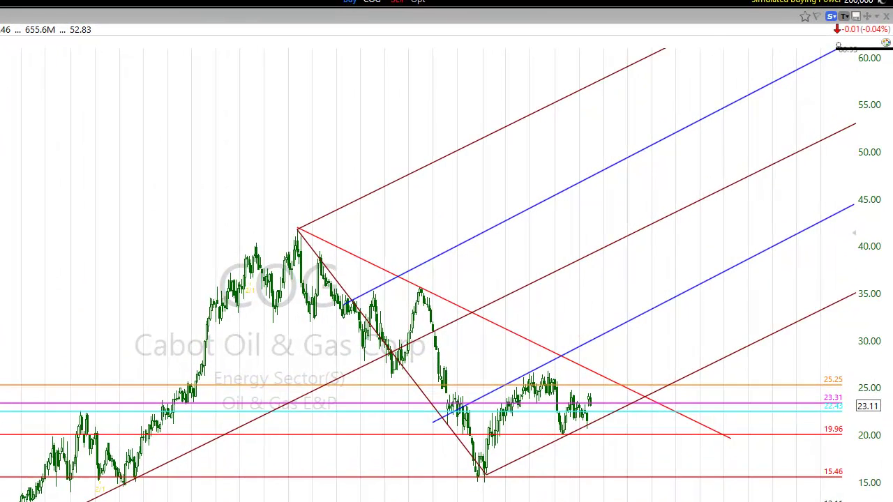
{"action": "left_click_drag", "start_coordinate": [454, 244], "coordinate": [464, 241]}
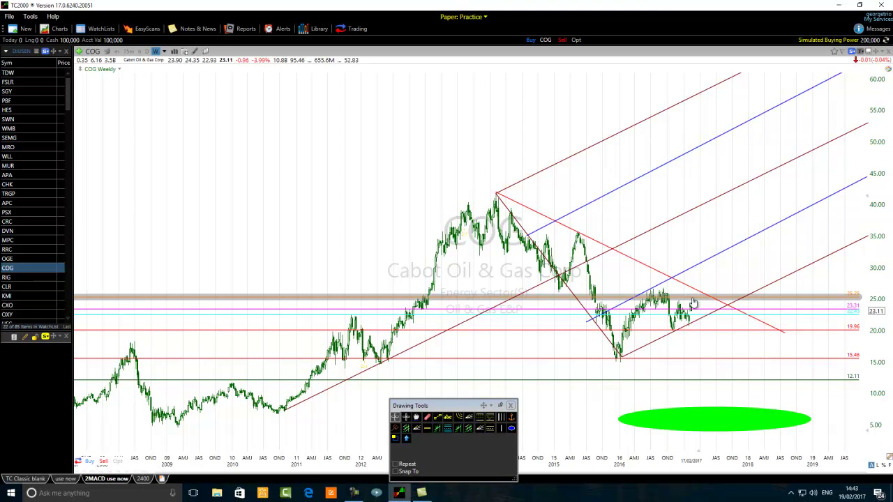
Step: Sketch a projected price path with trendlines from about 25 in 2017 up to 28, down to about 25 and up to about 51 in 2018
{"action": "mouse_move", "coordinate": [692, 302]}
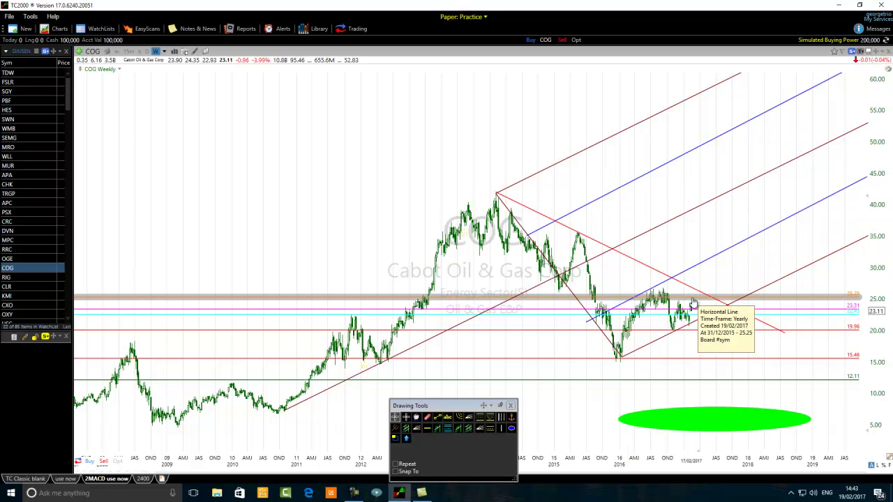
{"action": "mouse_move", "coordinate": [702, 319]}
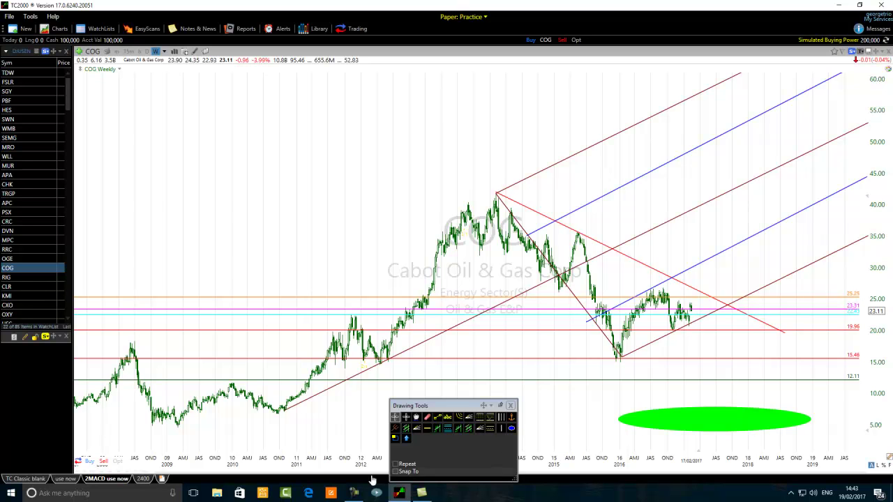
{"action": "left_click", "coordinate": [437, 417]}
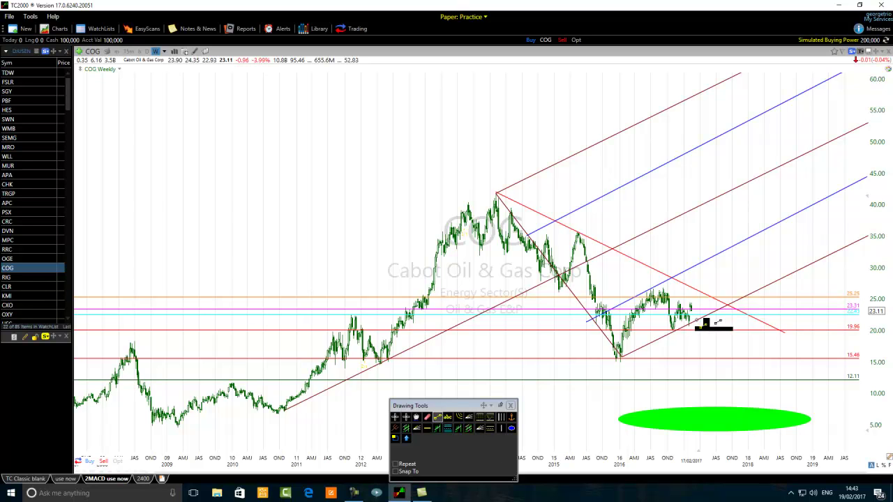
{"action": "left_click_drag", "start_coordinate": [690, 303], "coordinate": [722, 278]}
{"action": "left_click", "coordinate": [437, 417]}
{"action": "mouse_move", "coordinate": [721, 280]}
{"action": "left_mouse_down"}
{"action": "mouse_move", "coordinate": [758, 280]}
{"action": "mouse_move", "coordinate": [740, 299]}
{"action": "left_mouse_up"}
{"action": "left_click", "coordinate": [437, 417]}
{"action": "left_click_drag", "start_coordinate": [742, 298], "coordinate": [785, 135]}
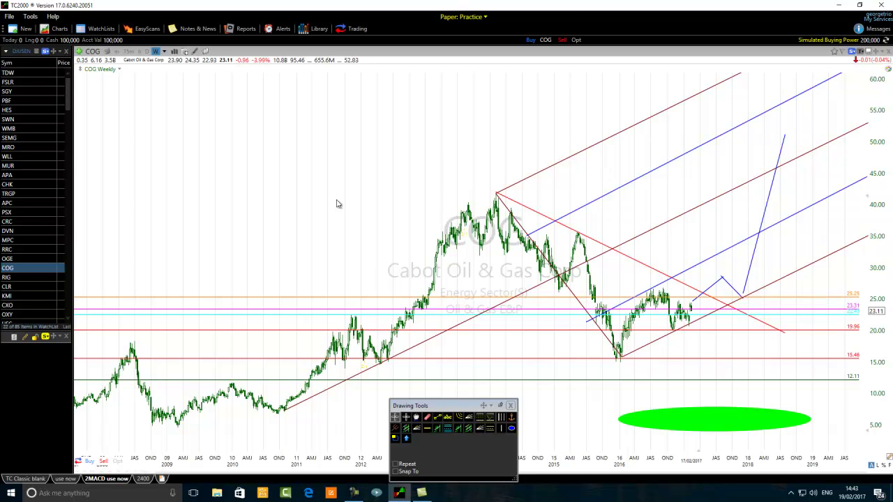
Step: Check the pitchfork and projected path on the yearly timeframe and on the monthly timeframe
{"action": "left_click", "coordinate": [164, 52]}
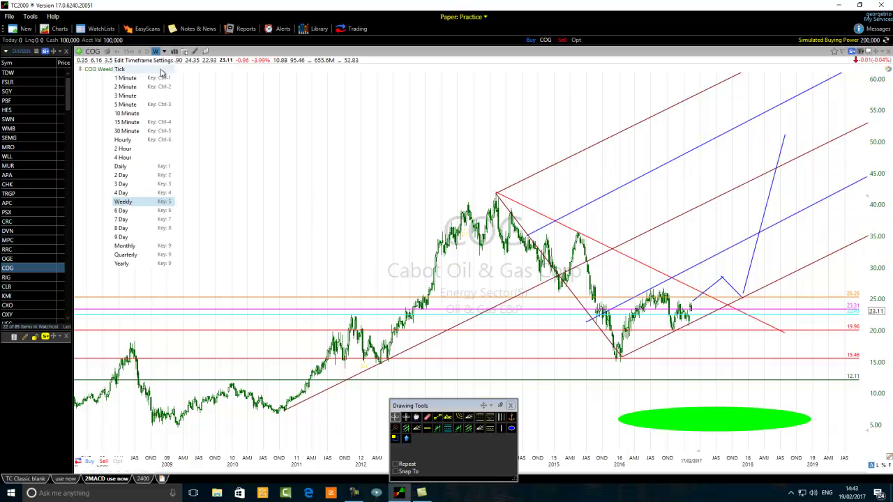
{"action": "left_click", "coordinate": [122, 263]}
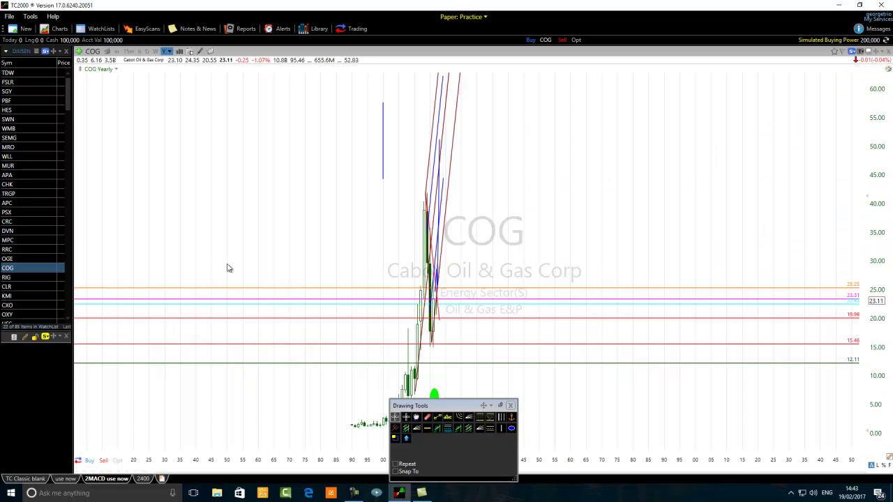
{"action": "left_click", "coordinate": [173, 53]}
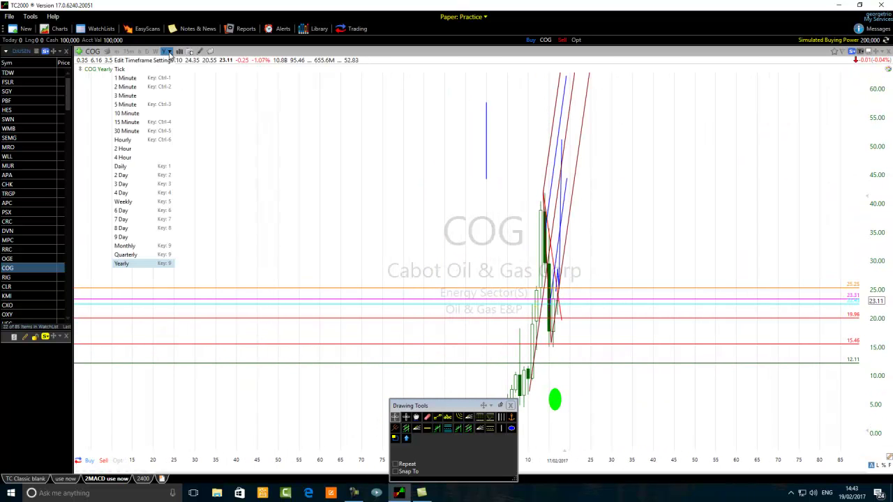
{"action": "left_click", "coordinate": [127, 247]}
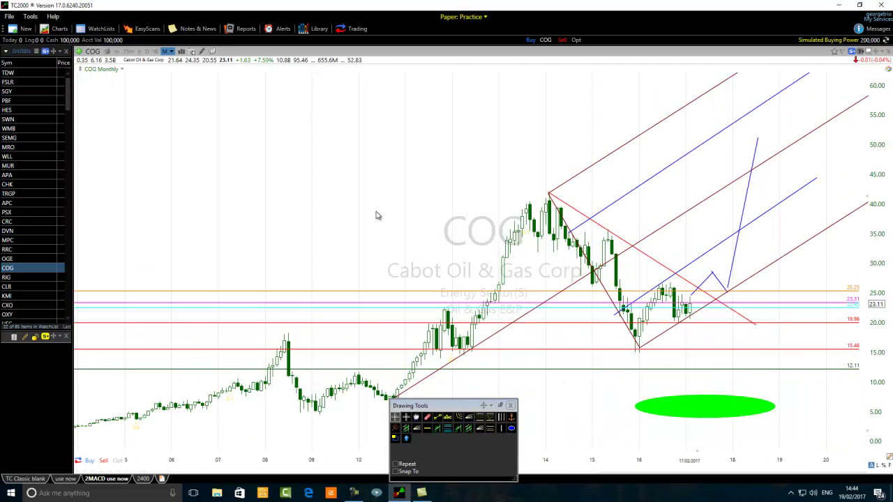